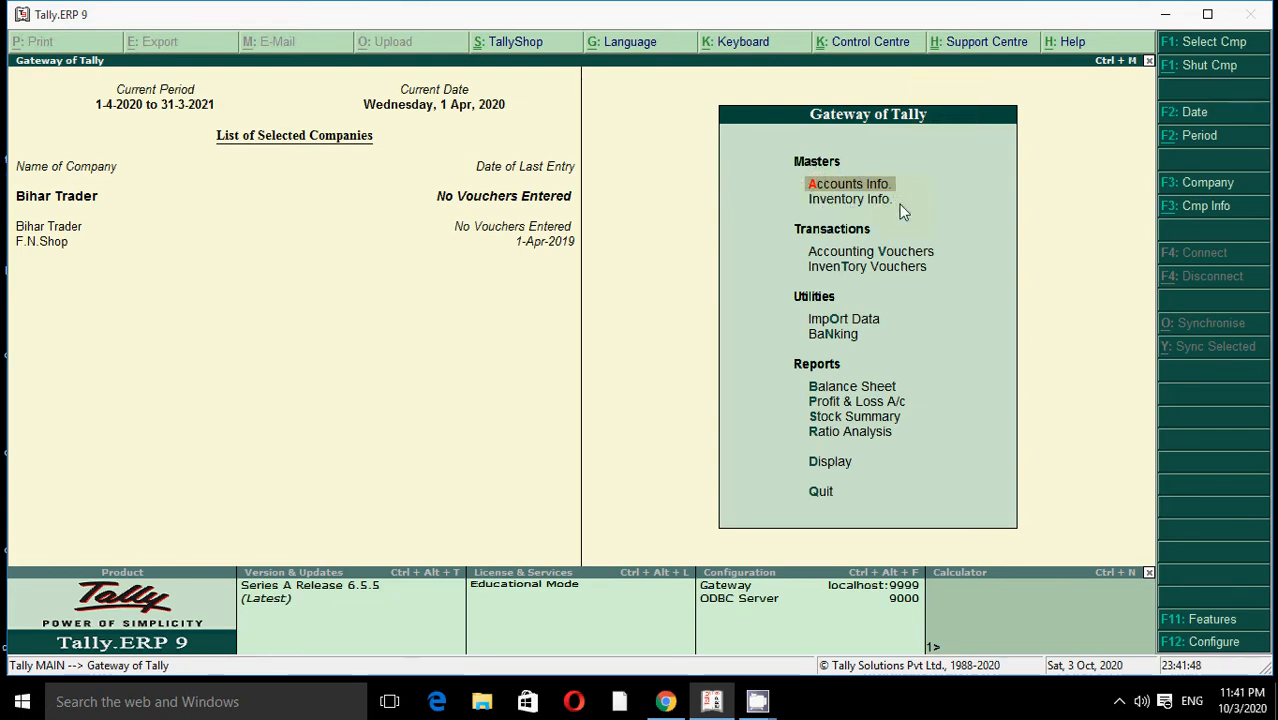
pyautogui.press('Down')
pyautogui.press('Up')
pyautogui.press('Return')
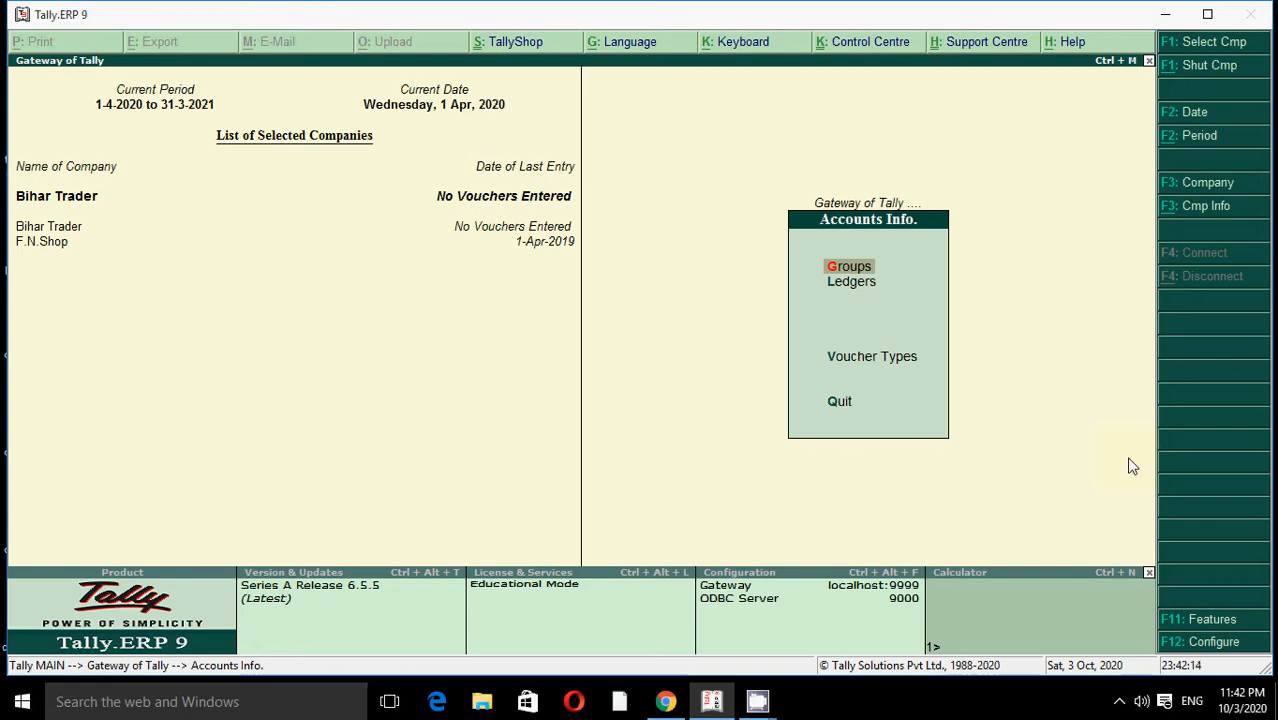
pyautogui.press('Down')
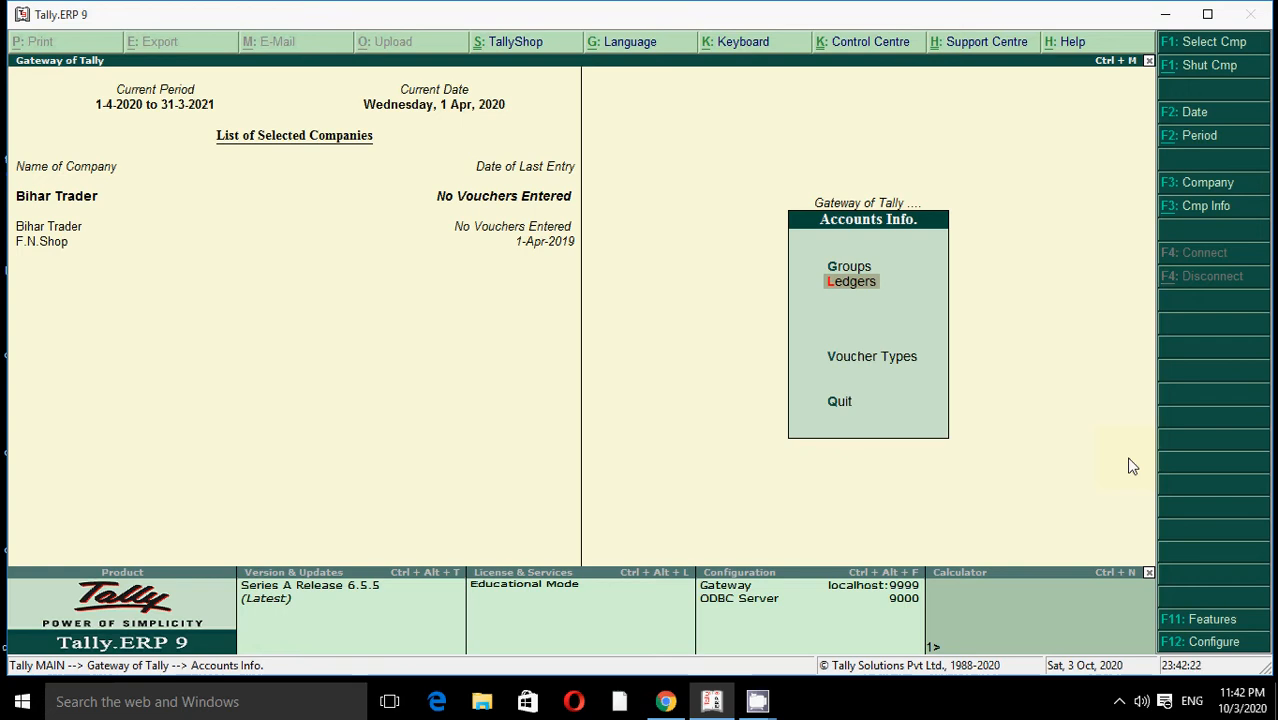
pyautogui.press('Escape')
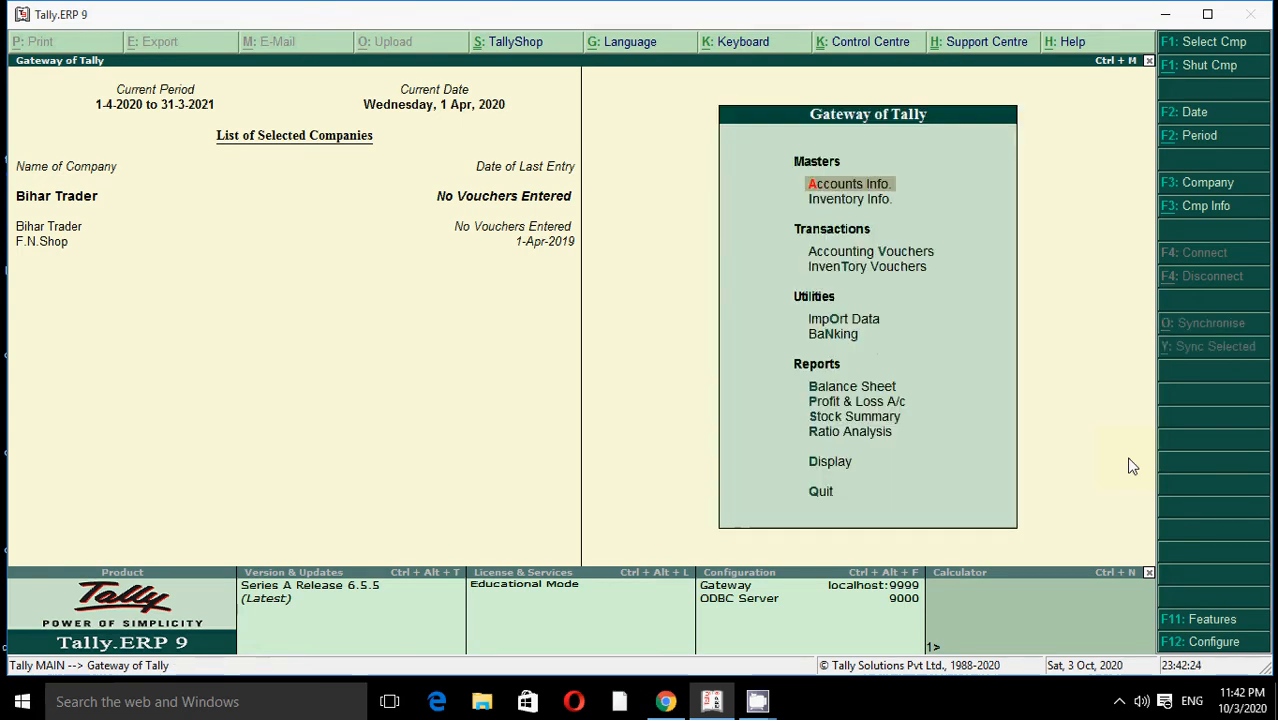
# Open the creation form for a single ledger in the accounts masters.
pyautogui.press('Down')
pyautogui.press('Up')
pyautogui.press('Return')
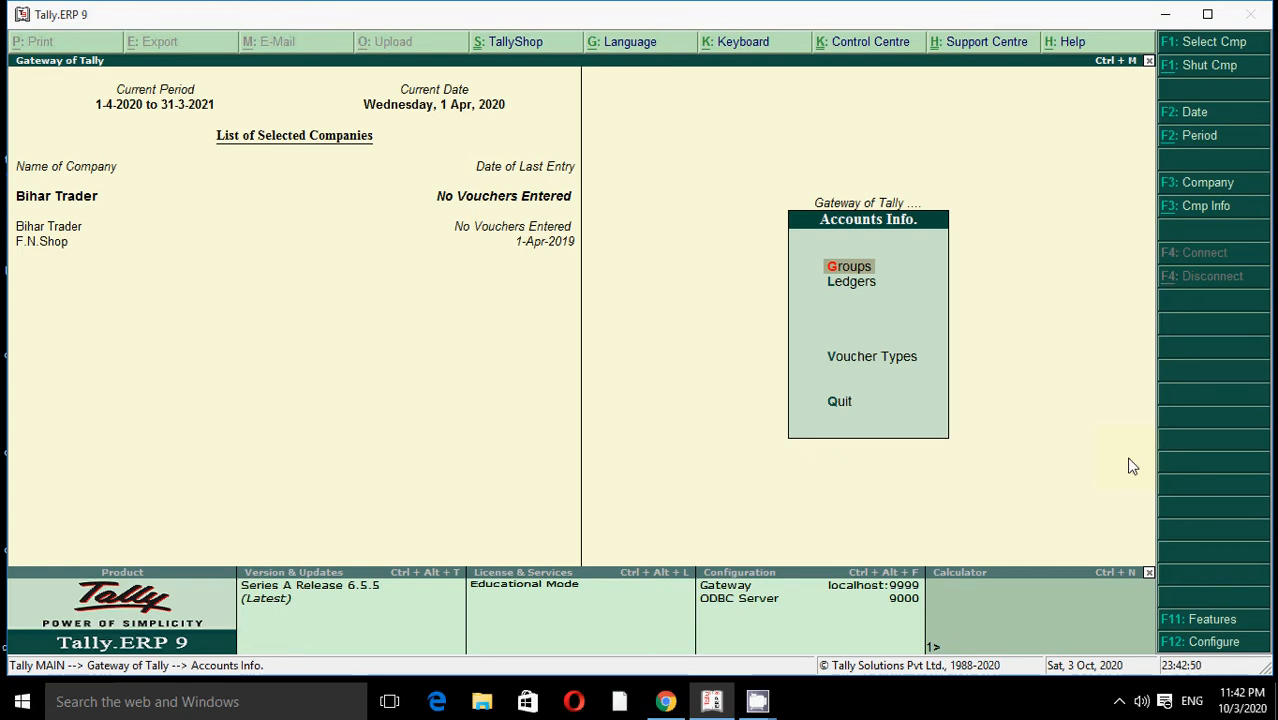
pyautogui.press('Down')
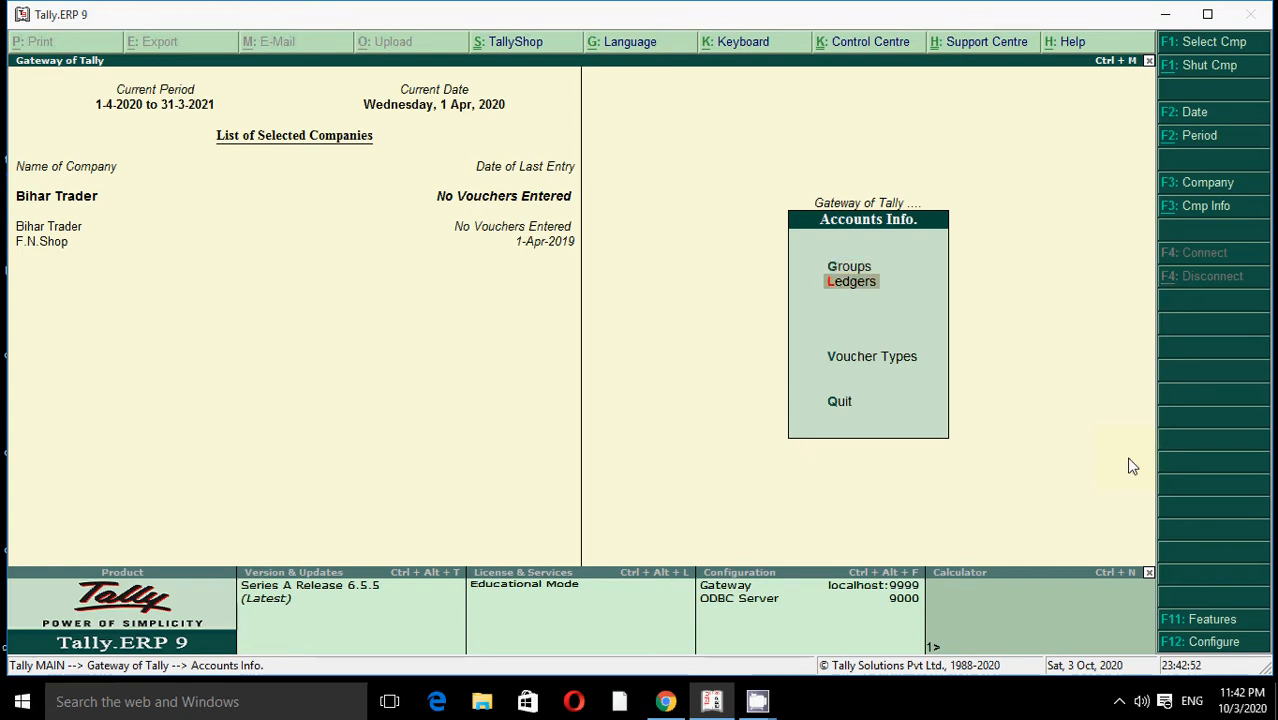
pyautogui.press('Return')
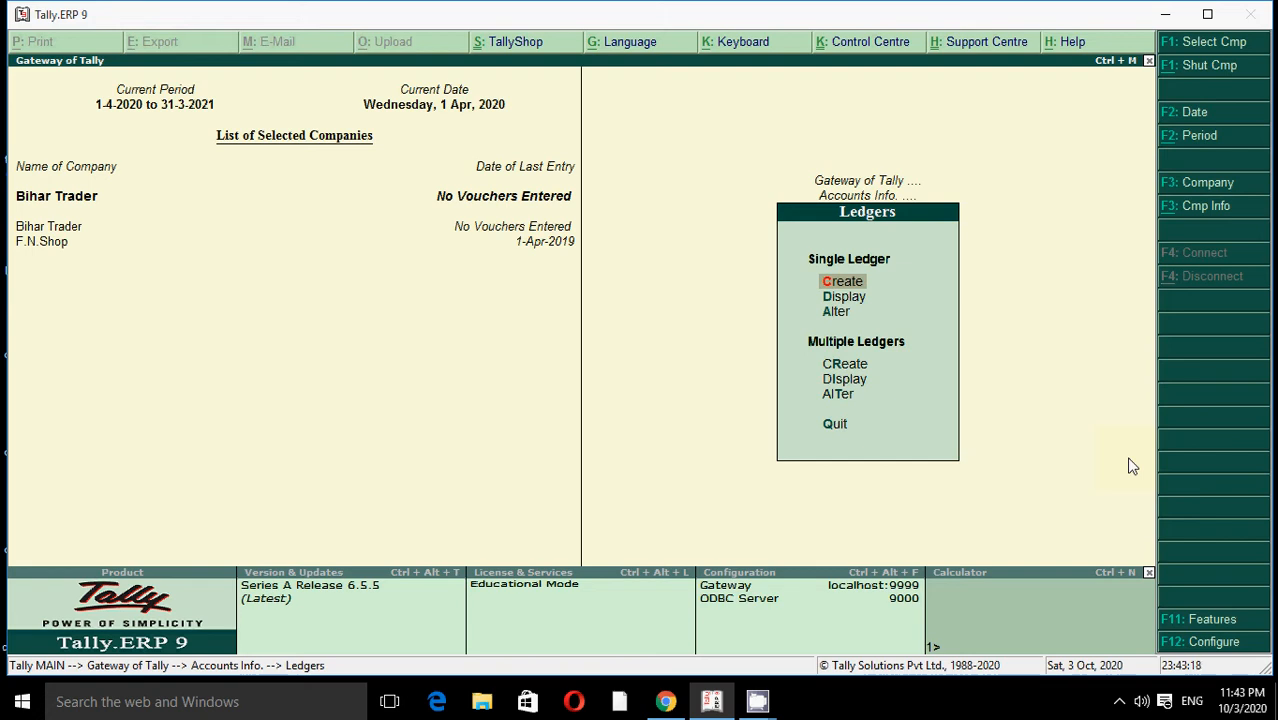
pyautogui.press('Down')
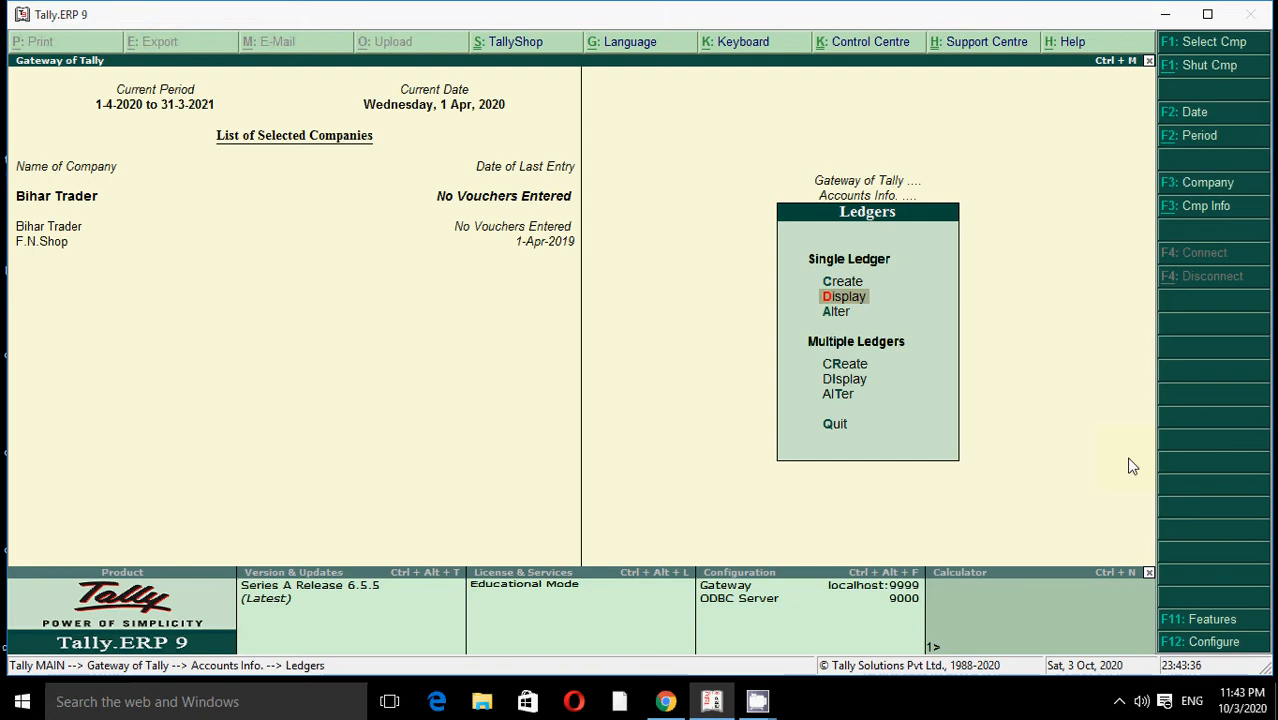
pyautogui.press('Up')
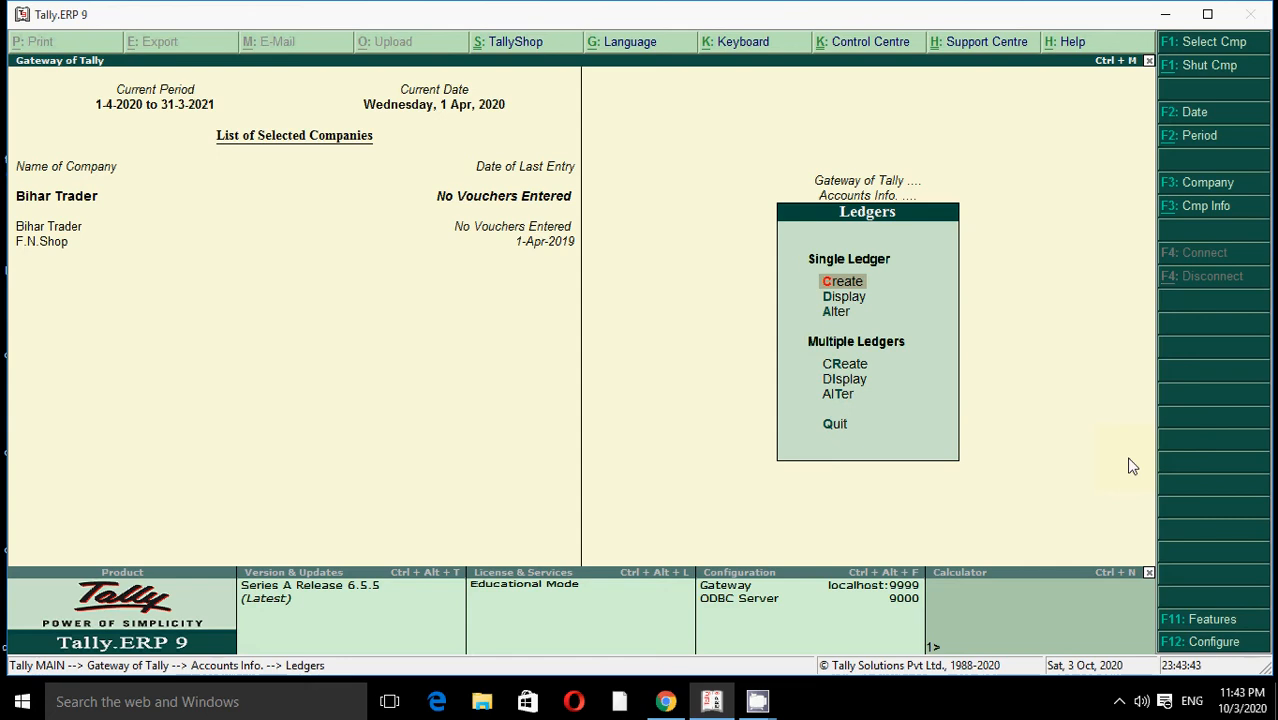
pyautogui.press('Return')
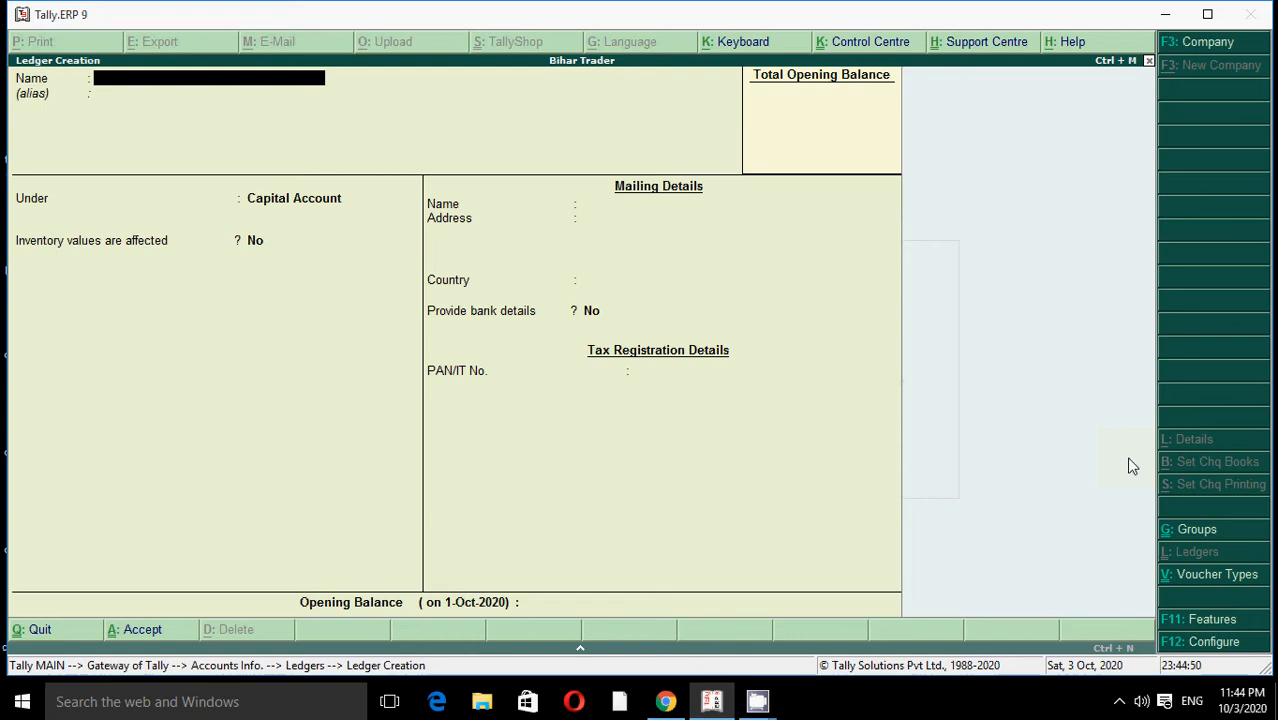
# Name the new ledger Capital A/c and place it under the Capital Account group, with inventory values affected left at No.
pyautogui.write('Capital a/c')
pyautogui.press('Return')
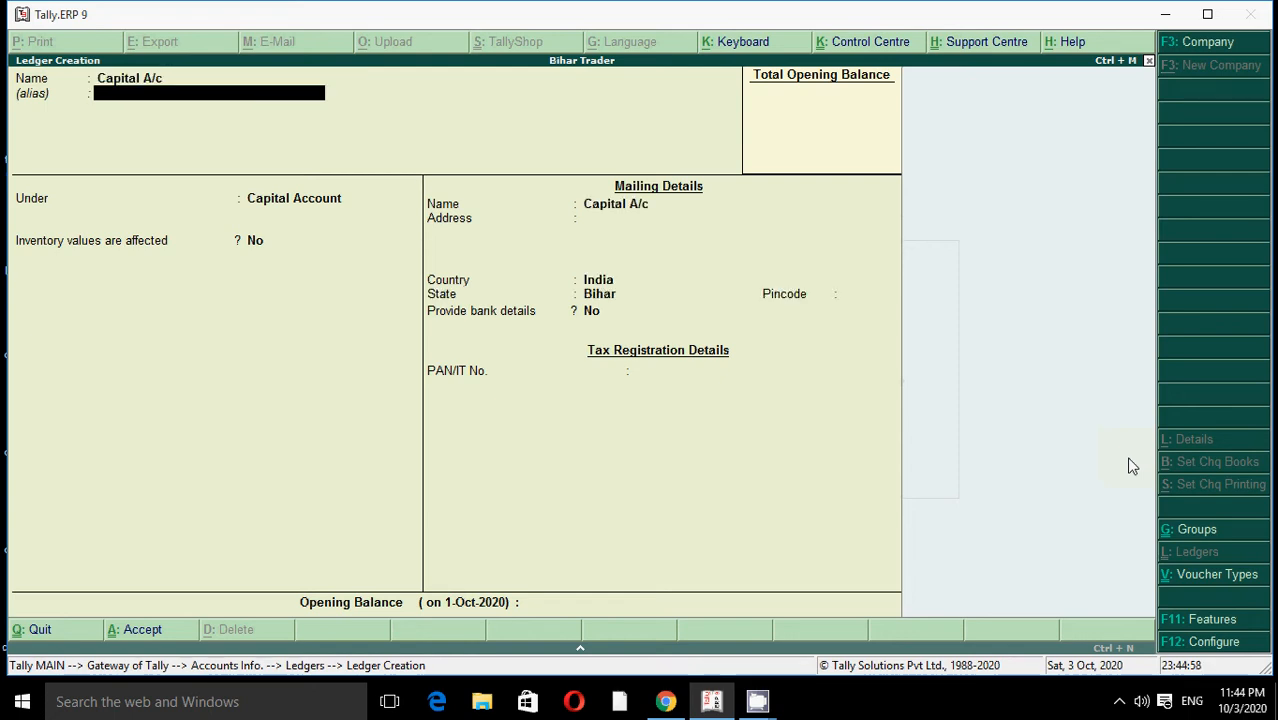
pyautogui.press('Return')
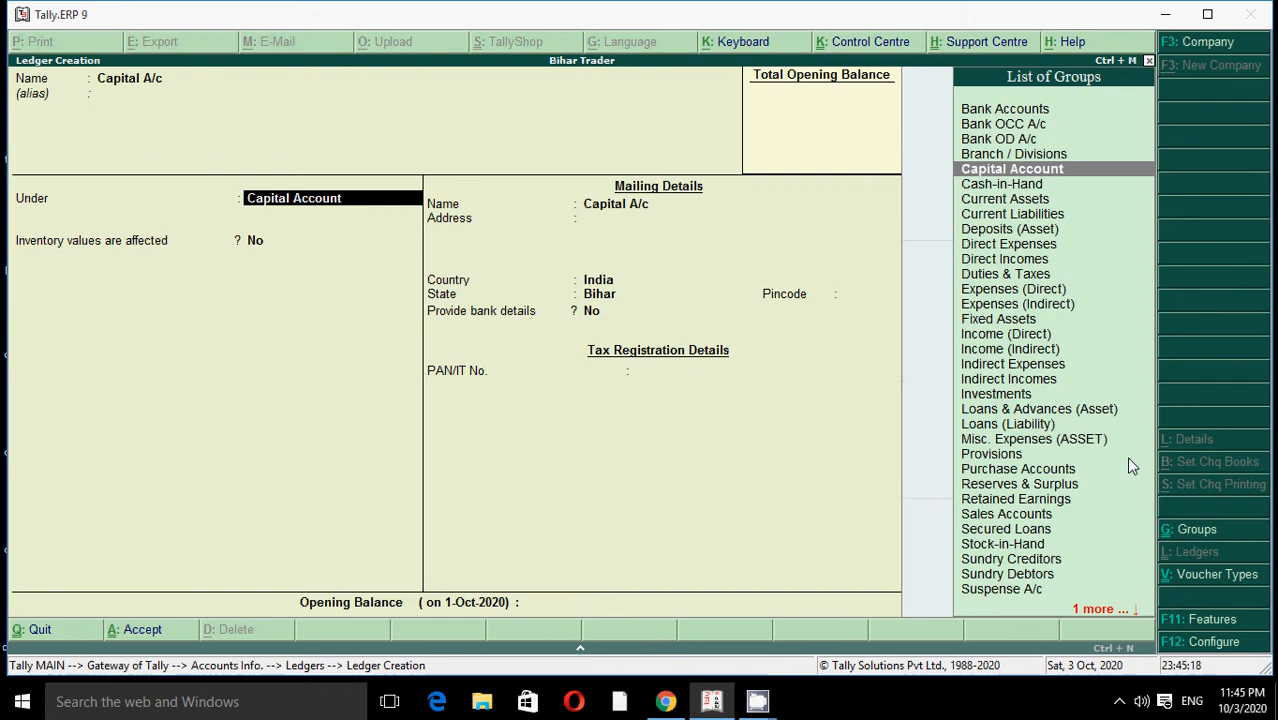
pyautogui.press('Return')
pyautogui.press('Return')
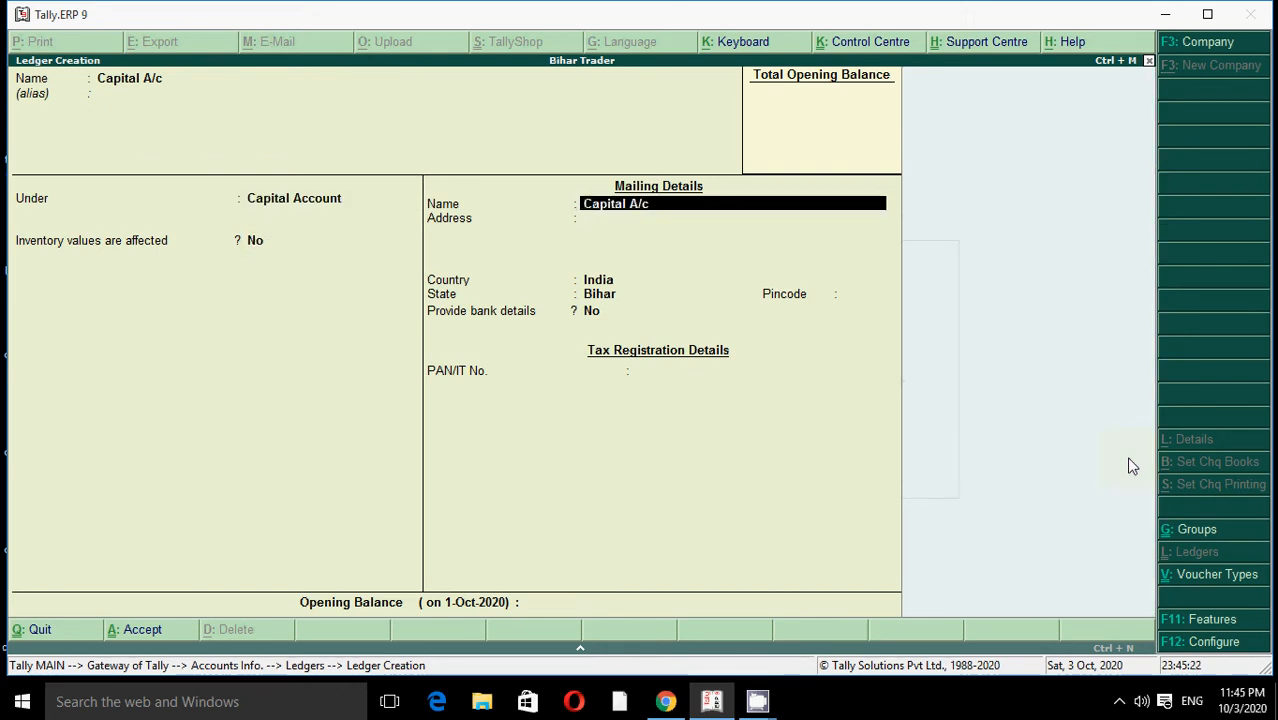
# Keep the default mailing and tax details, enter a credit opening balance of 50,000 and save the Capital A/c ledger.
pyautogui.press('Return')
pyautogui.press('Return')
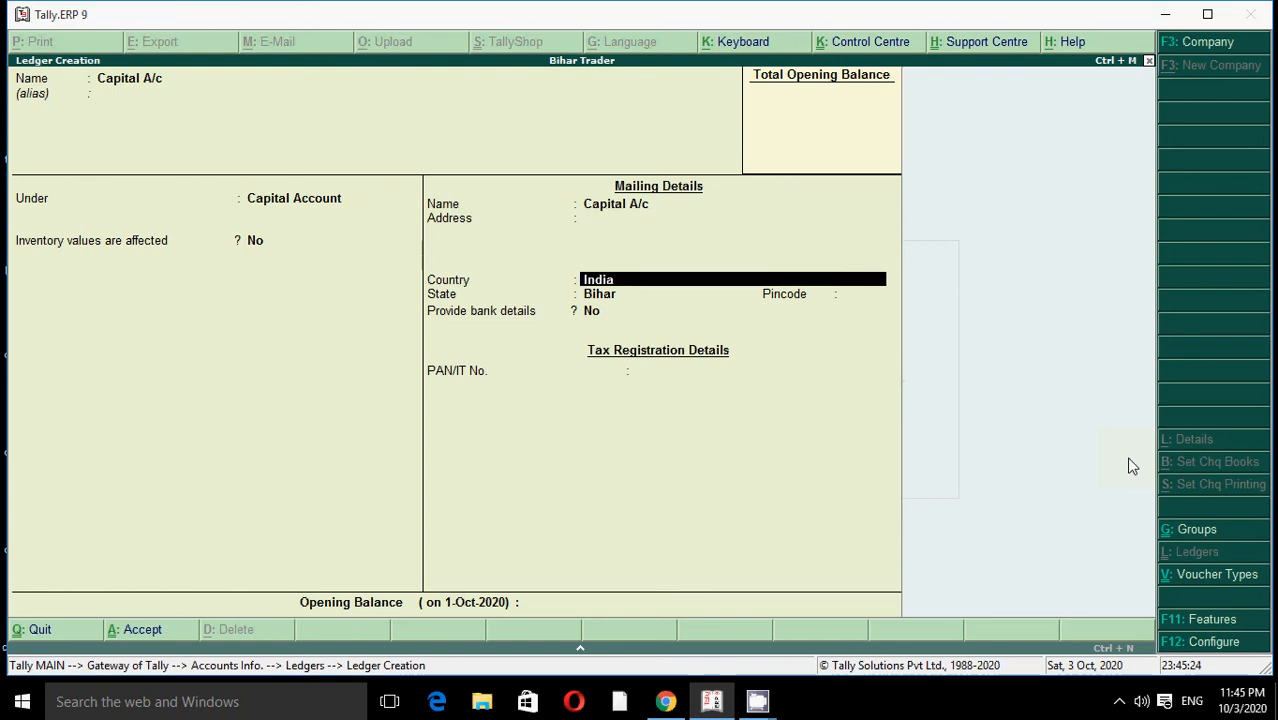
pyautogui.press('Return')
pyautogui.press('Return')
pyautogui.press('Return')
pyautogui.press('Return')
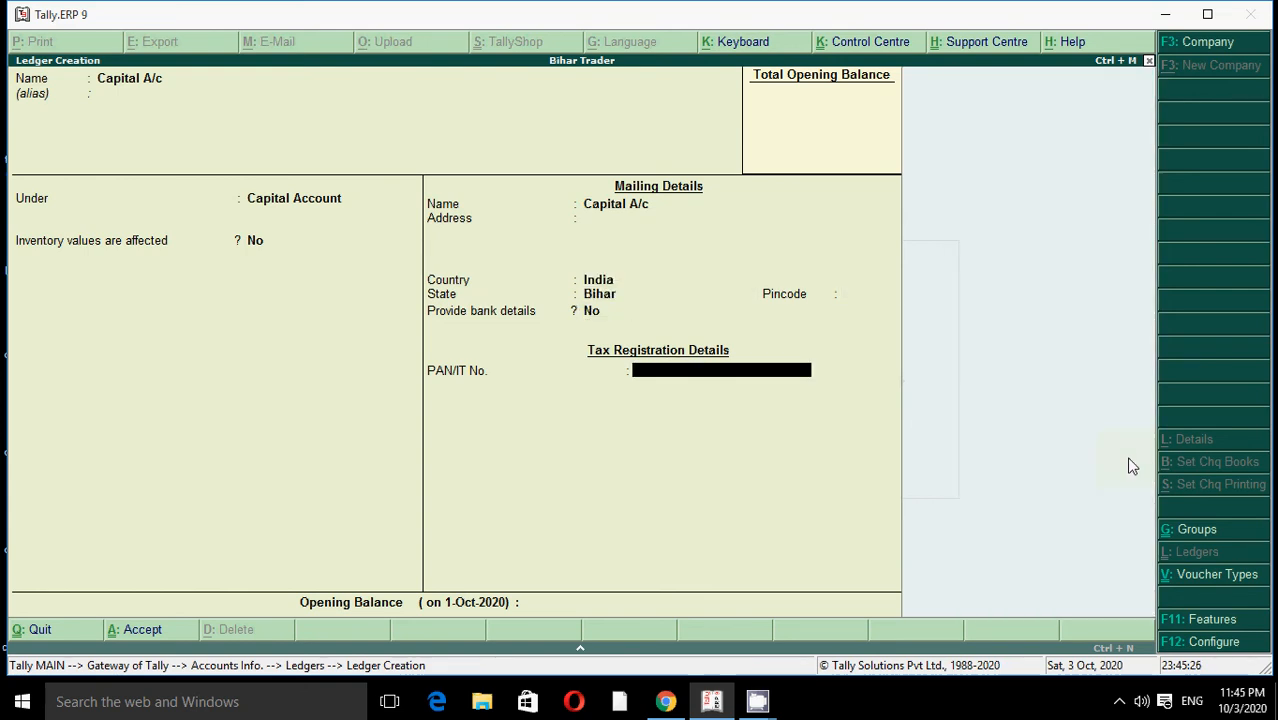
pyautogui.press('Return')
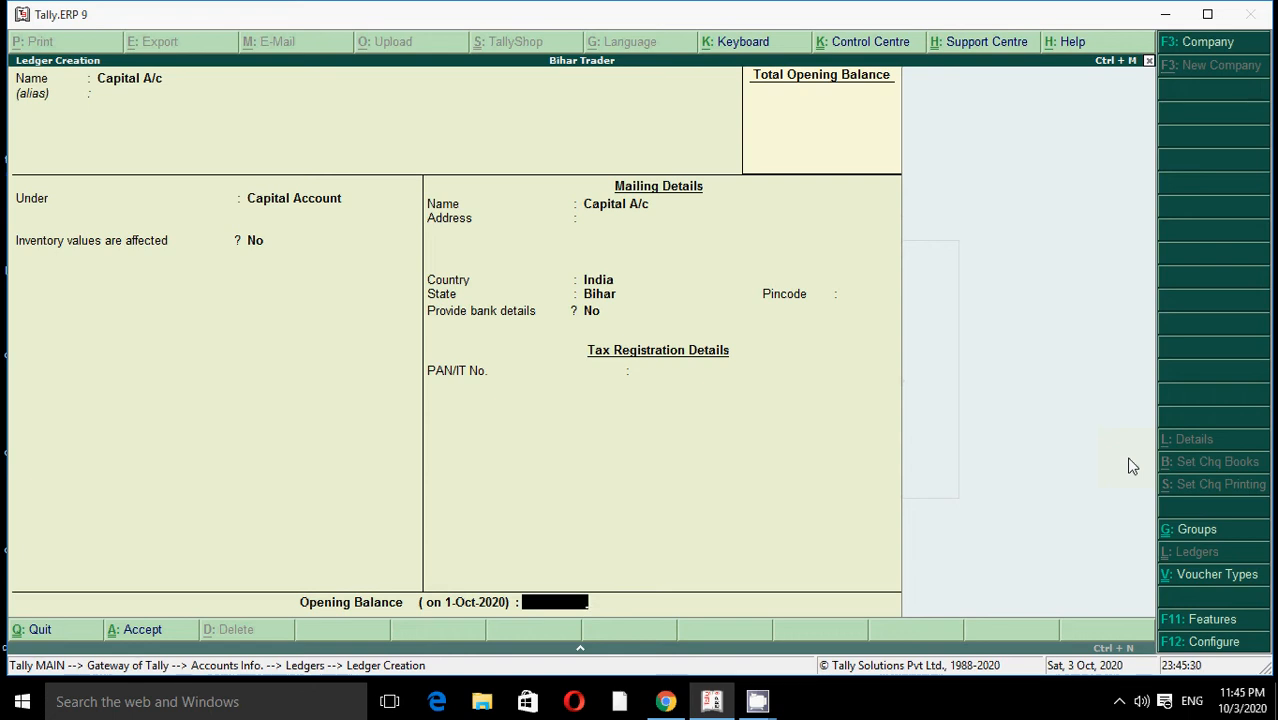
pyautogui.write('50,000')
pyautogui.press('Return')
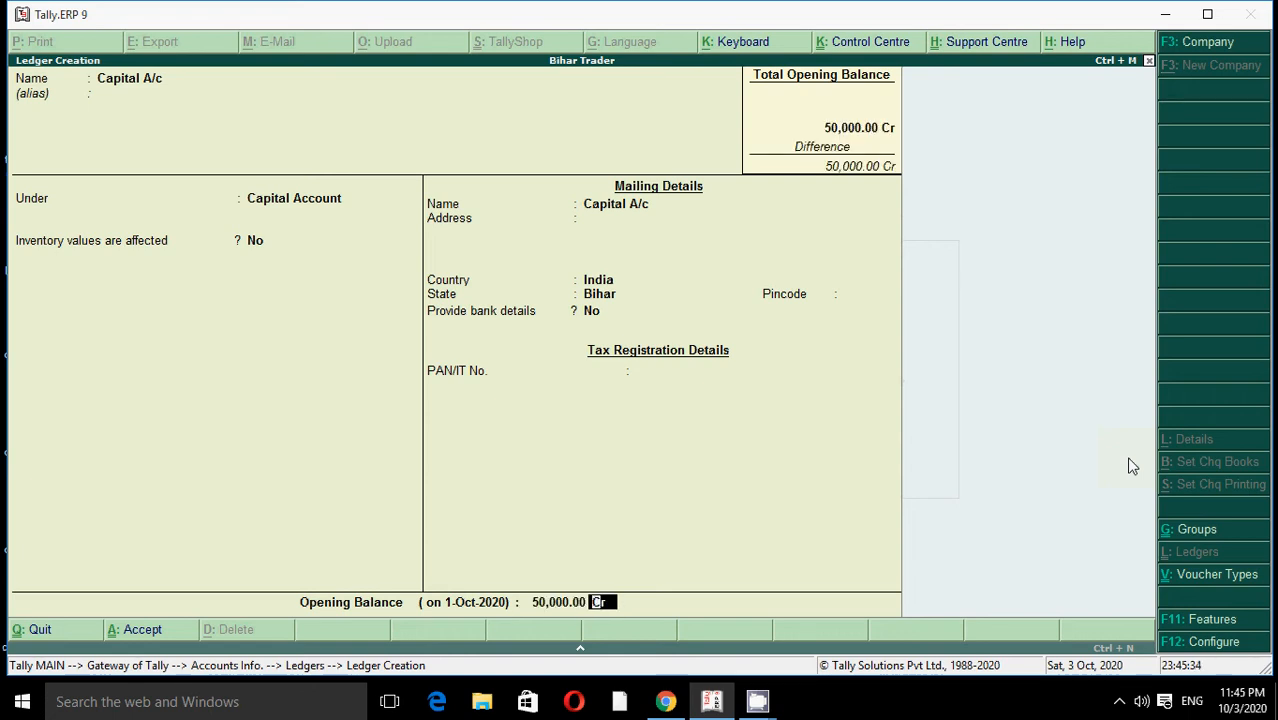
pyautogui.press('Return')
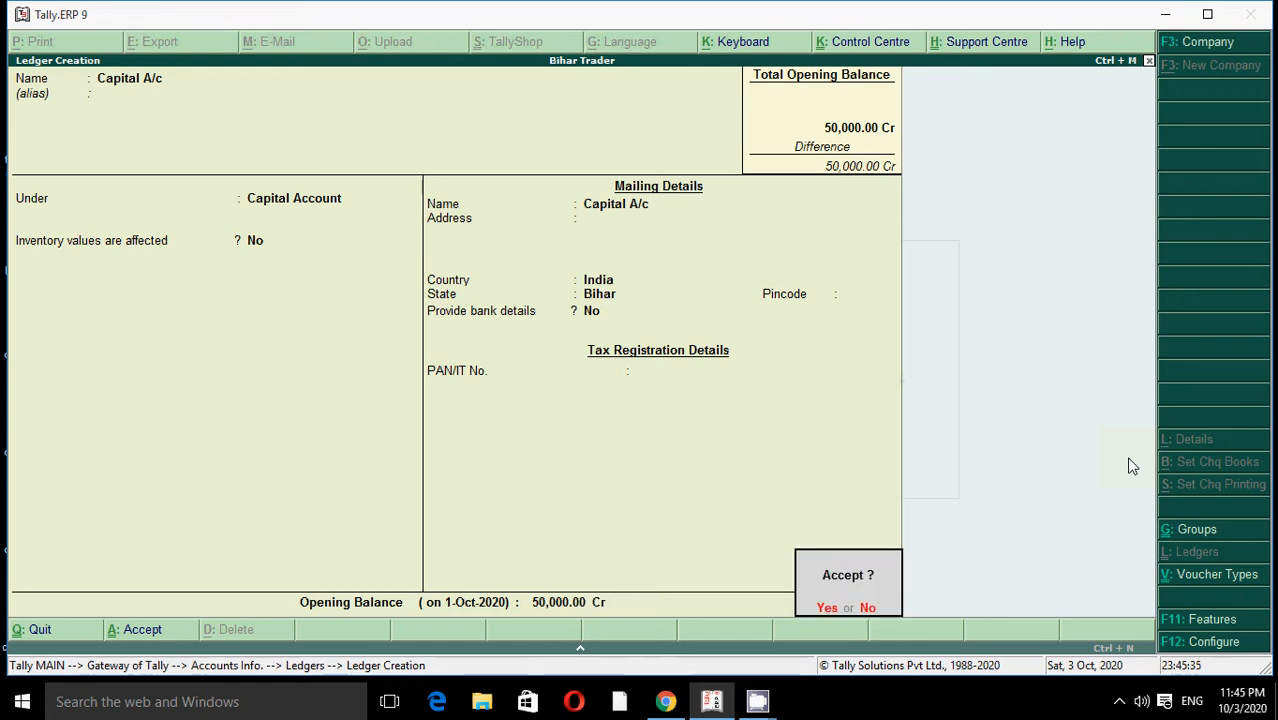
pyautogui.press('Return')
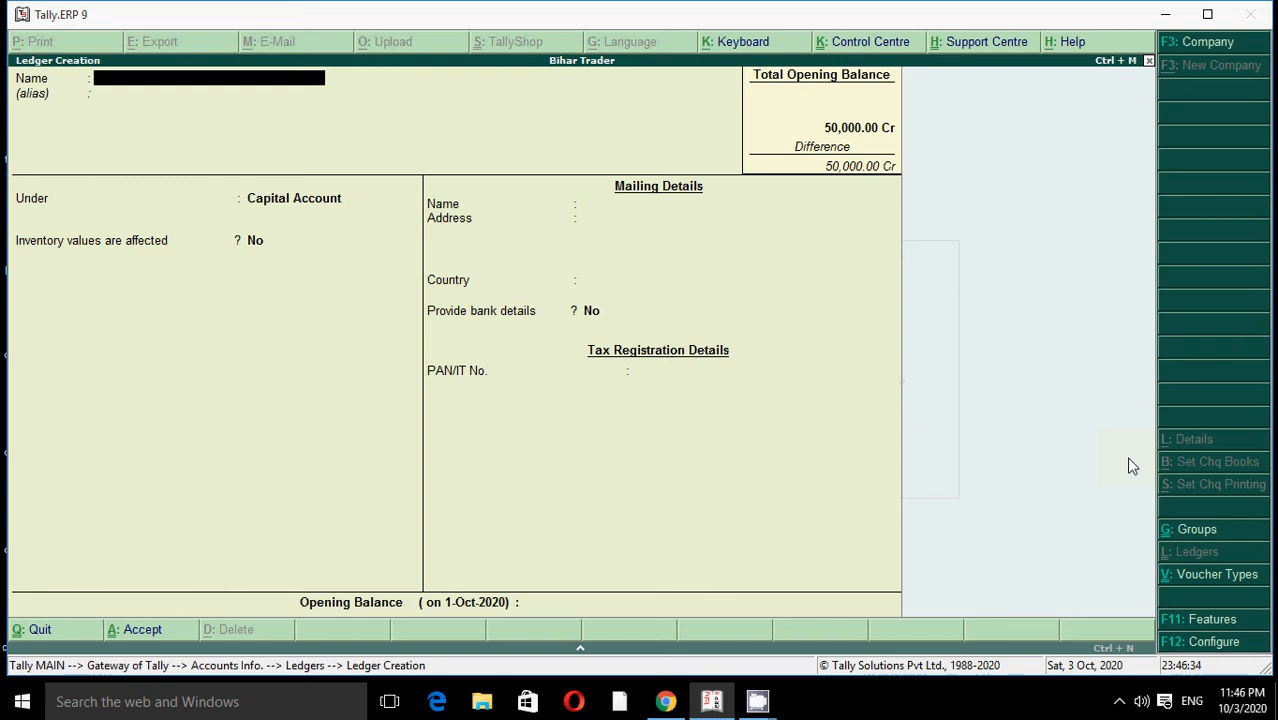
# Name the next ledger Purchase A/c and place it under the Purchase Accounts group.
pyautogui.write('Purchase A/c')
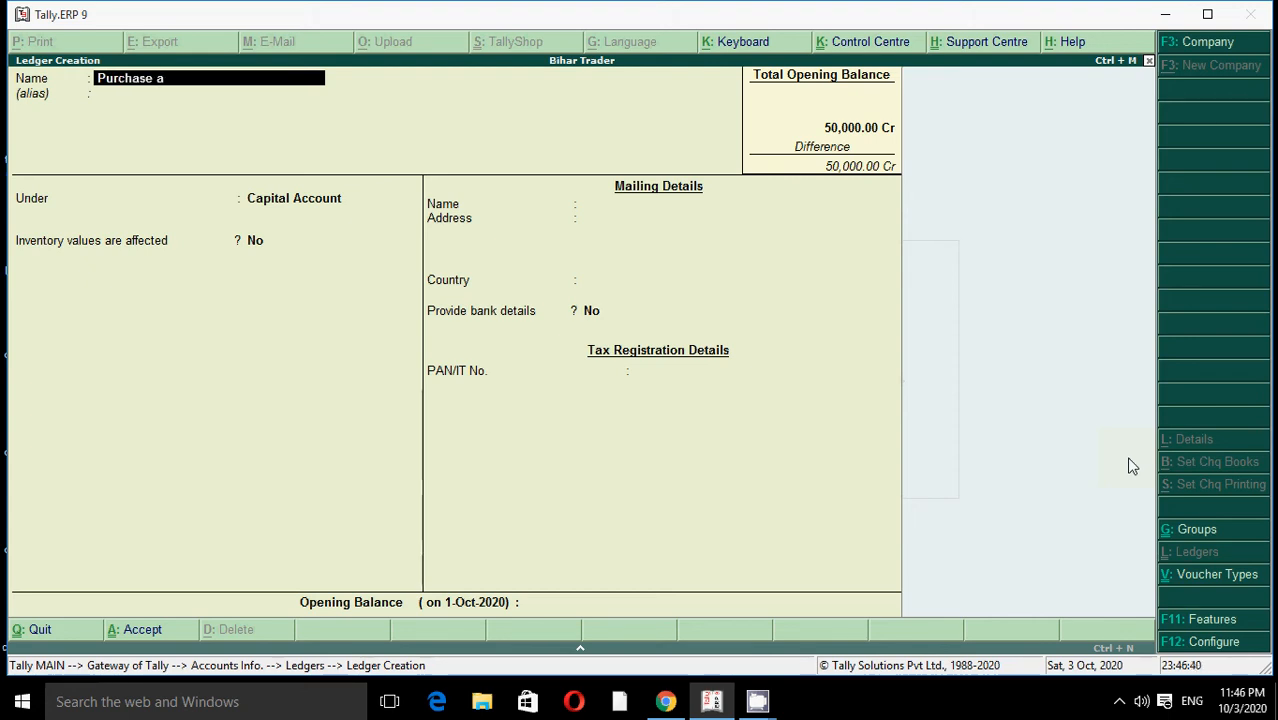
pyautogui.press('Return')
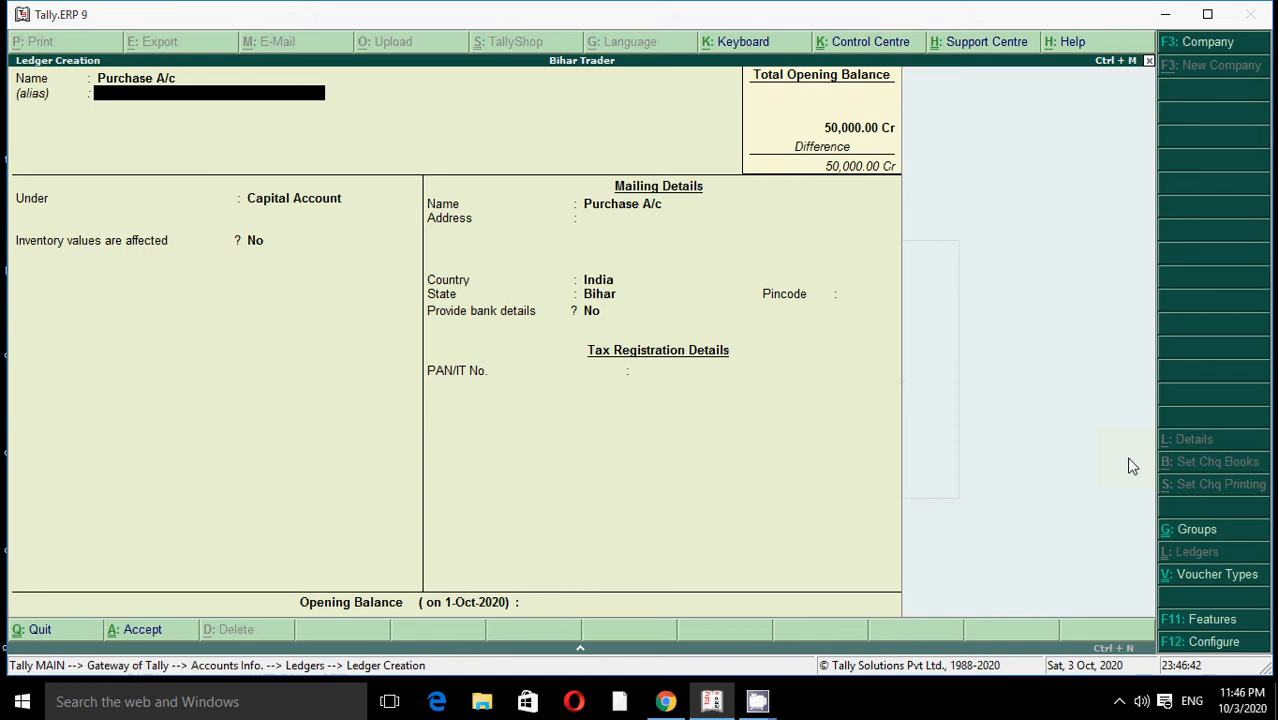
pyautogui.press('Return')
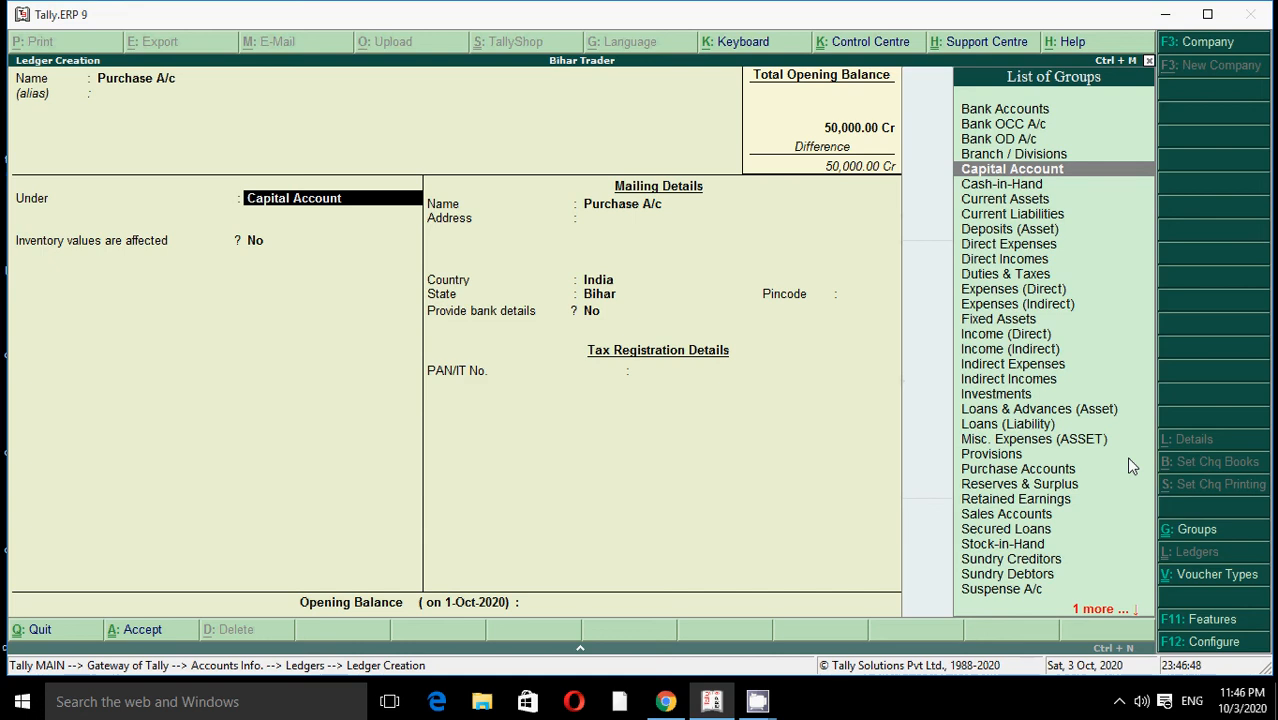
pyautogui.write('P')
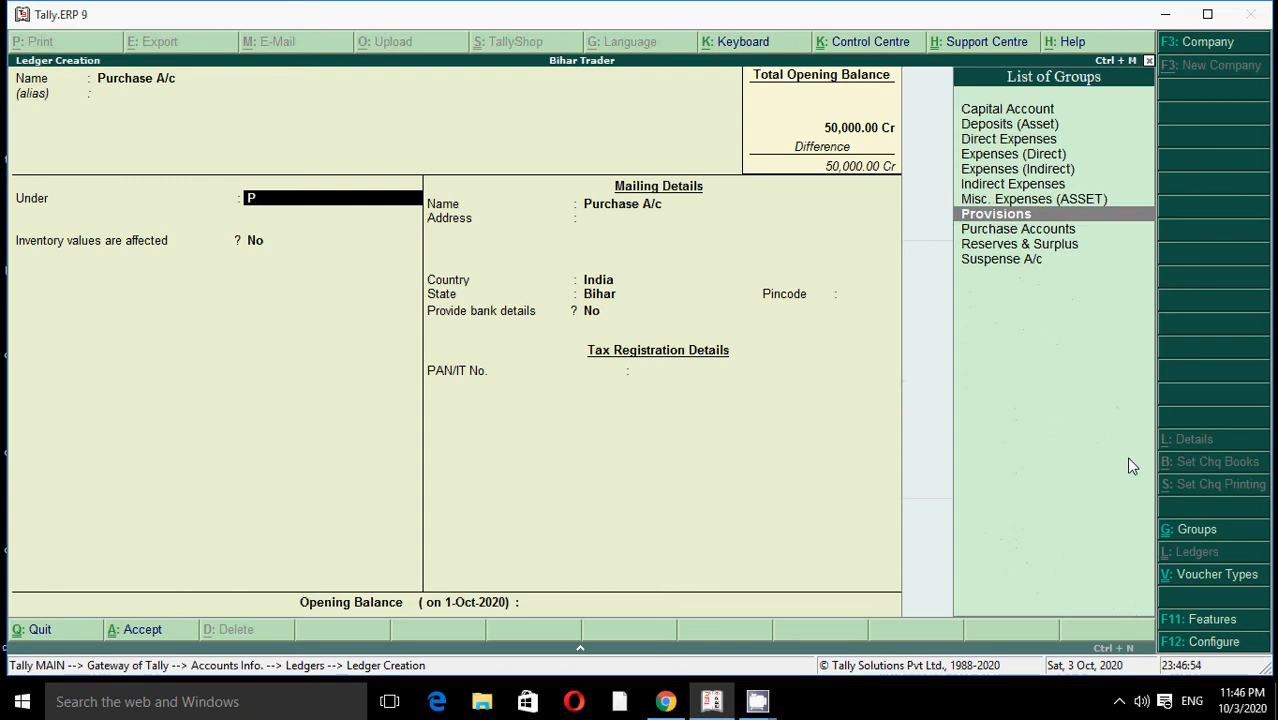
pyautogui.press('Down')
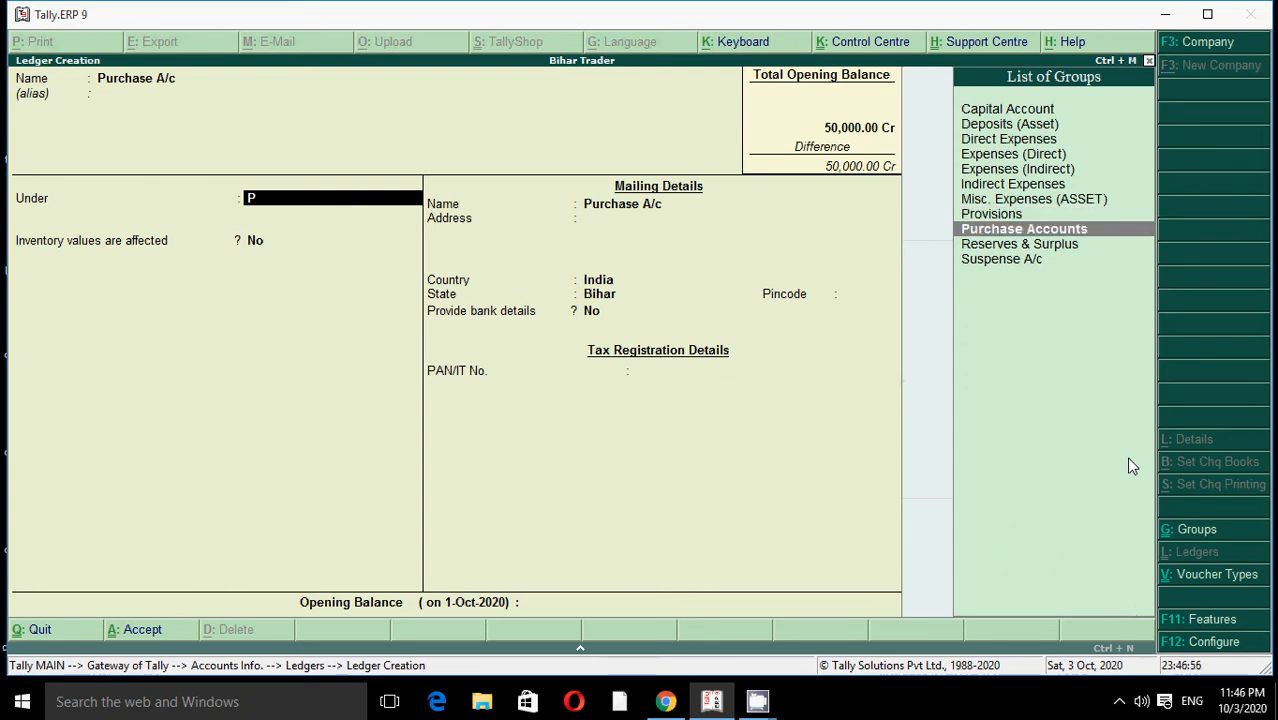
pyautogui.press('Return')
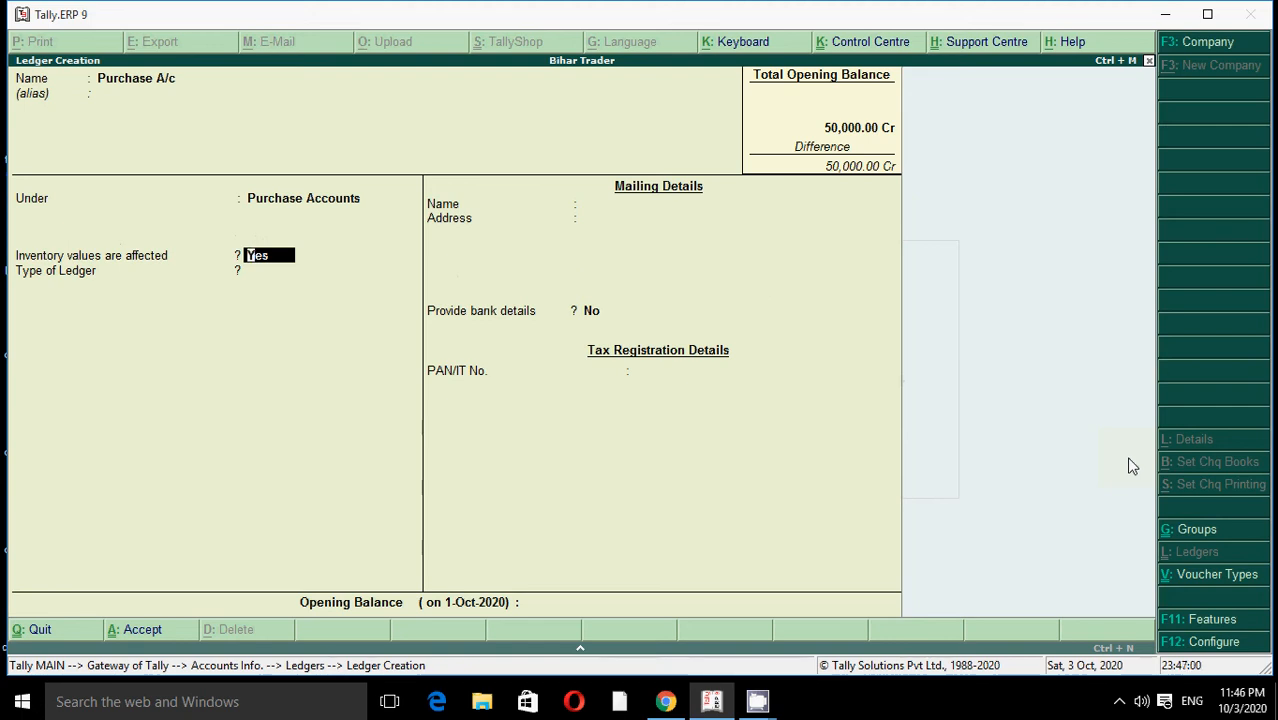
# Keep inventory values affected at Yes and ledger type Not Applicable, enter a debit opening balance of 25000 and save the Purchase A/c ledger.
pyautogui.press('Return')
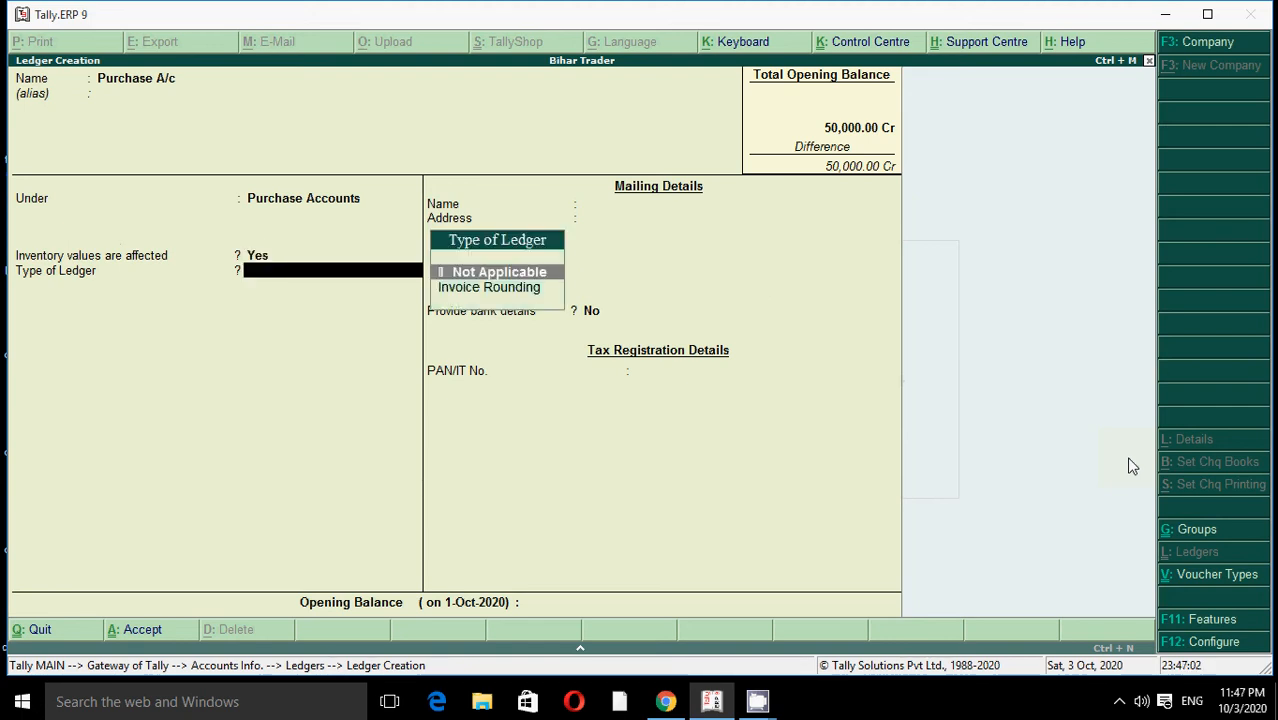
pyautogui.press('Return')
pyautogui.press('Return')
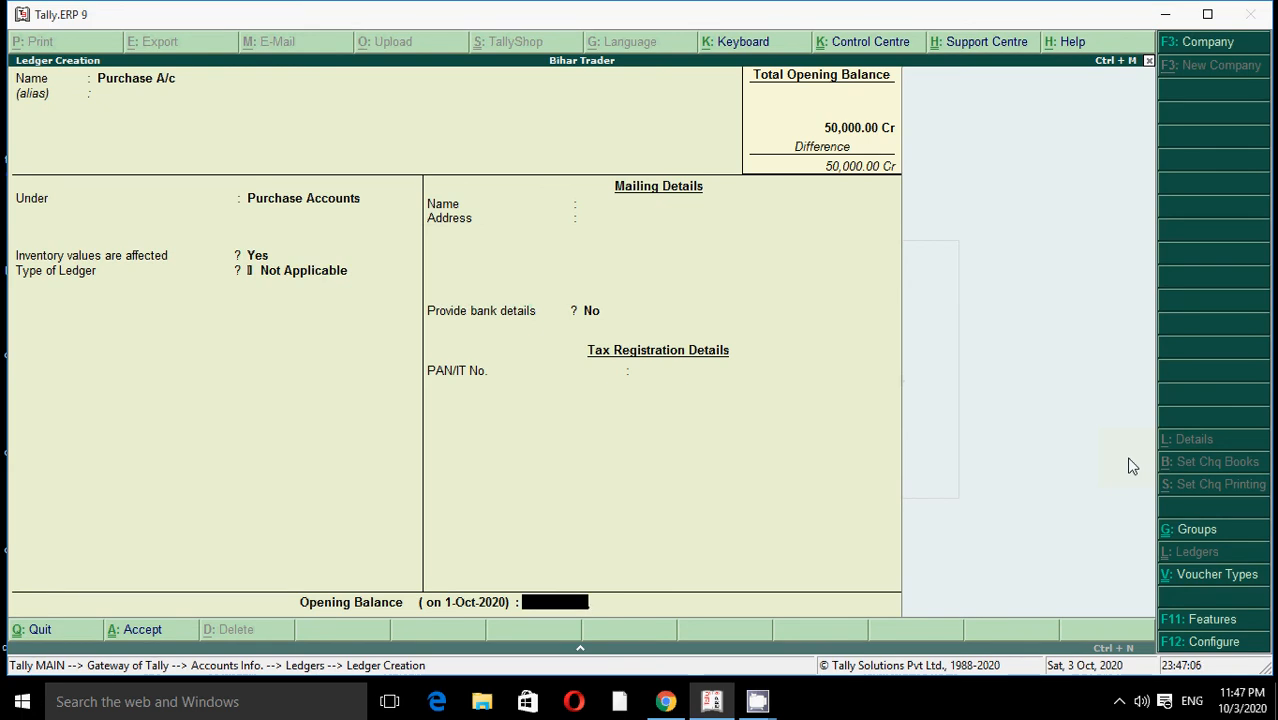
pyautogui.write('25000')
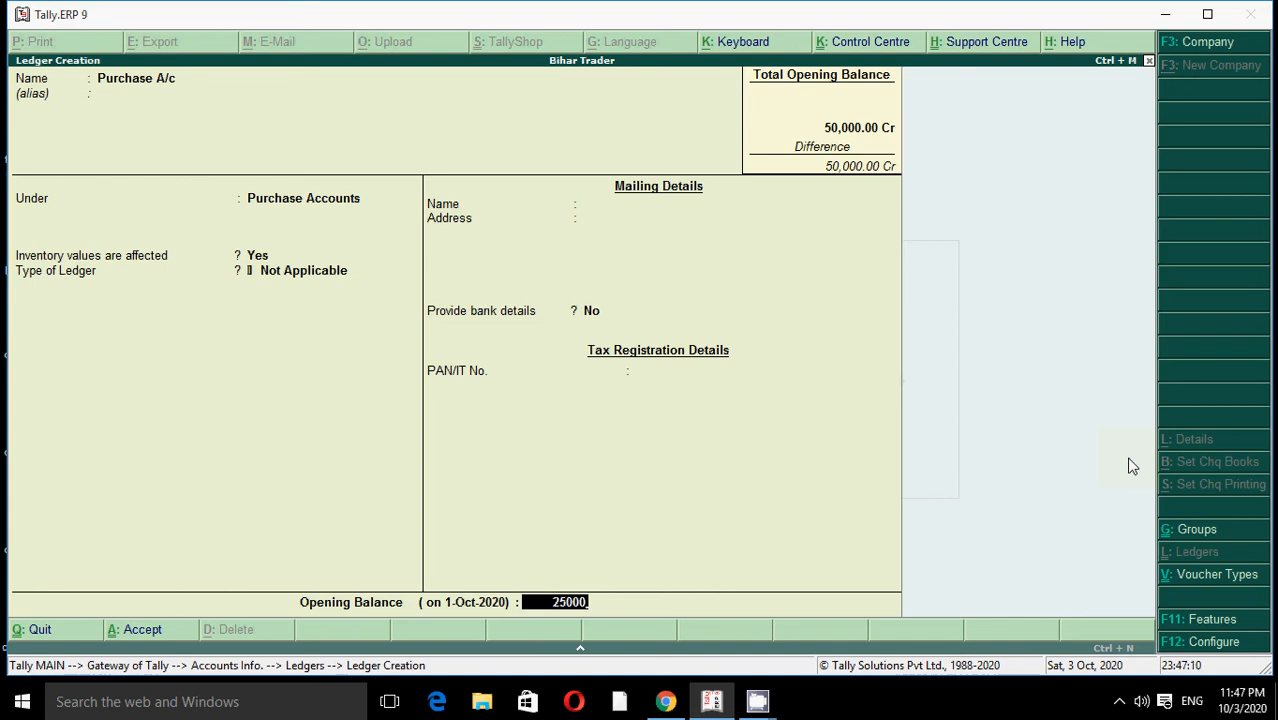
pyautogui.press('Return')
pyautogui.press('Return')
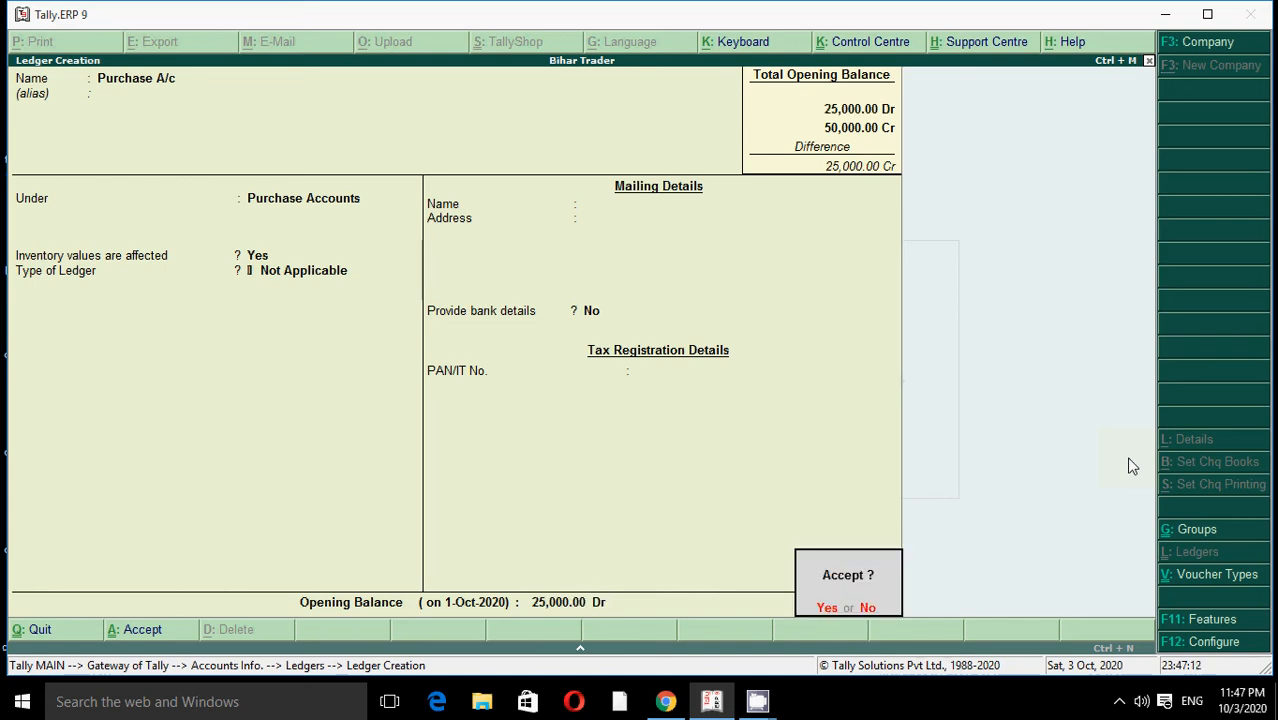
pyautogui.press('Return')
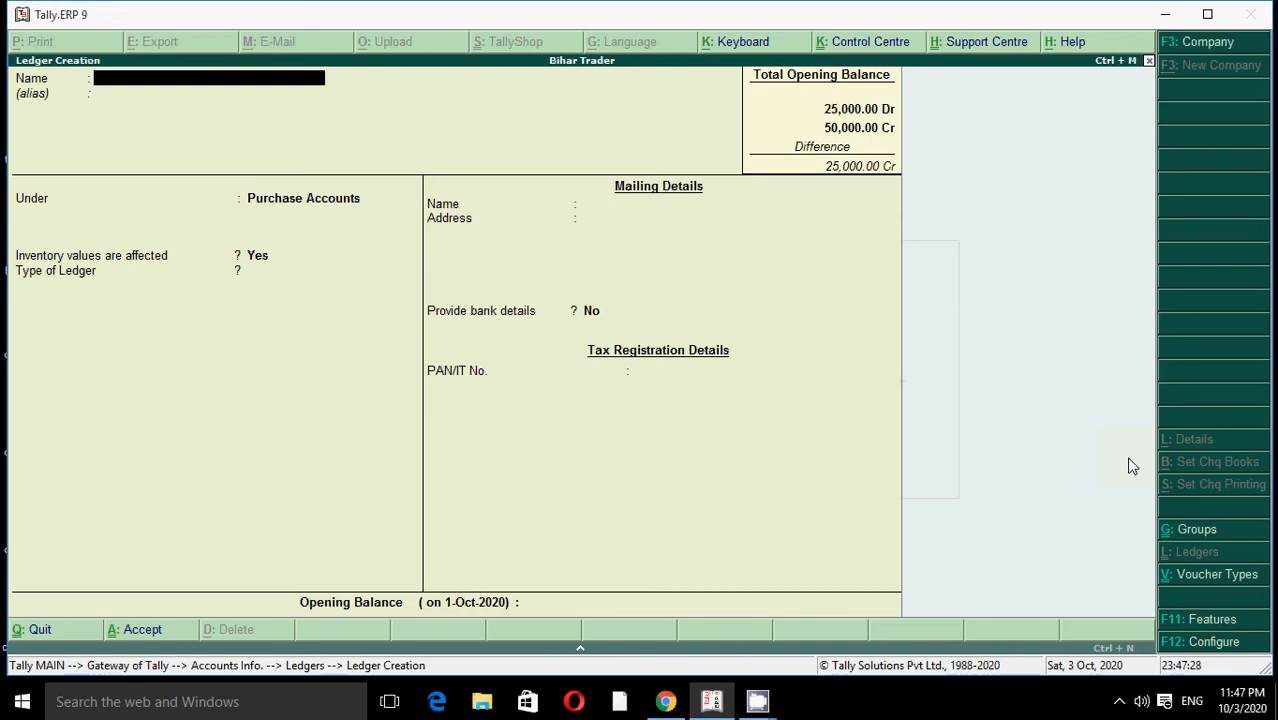
# Name the next ledger Sales A/c and place it under the Sales Accounts group.
pyautogui.write('Sales A/c')
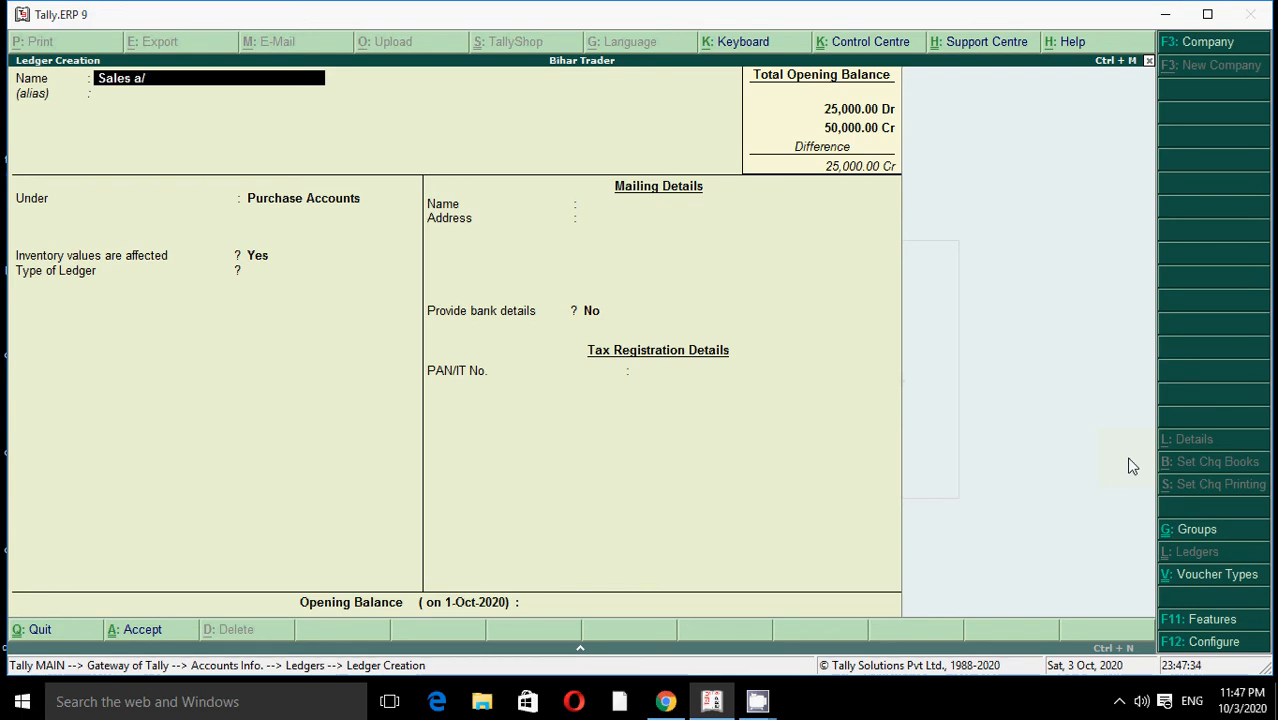
pyautogui.press('Return')
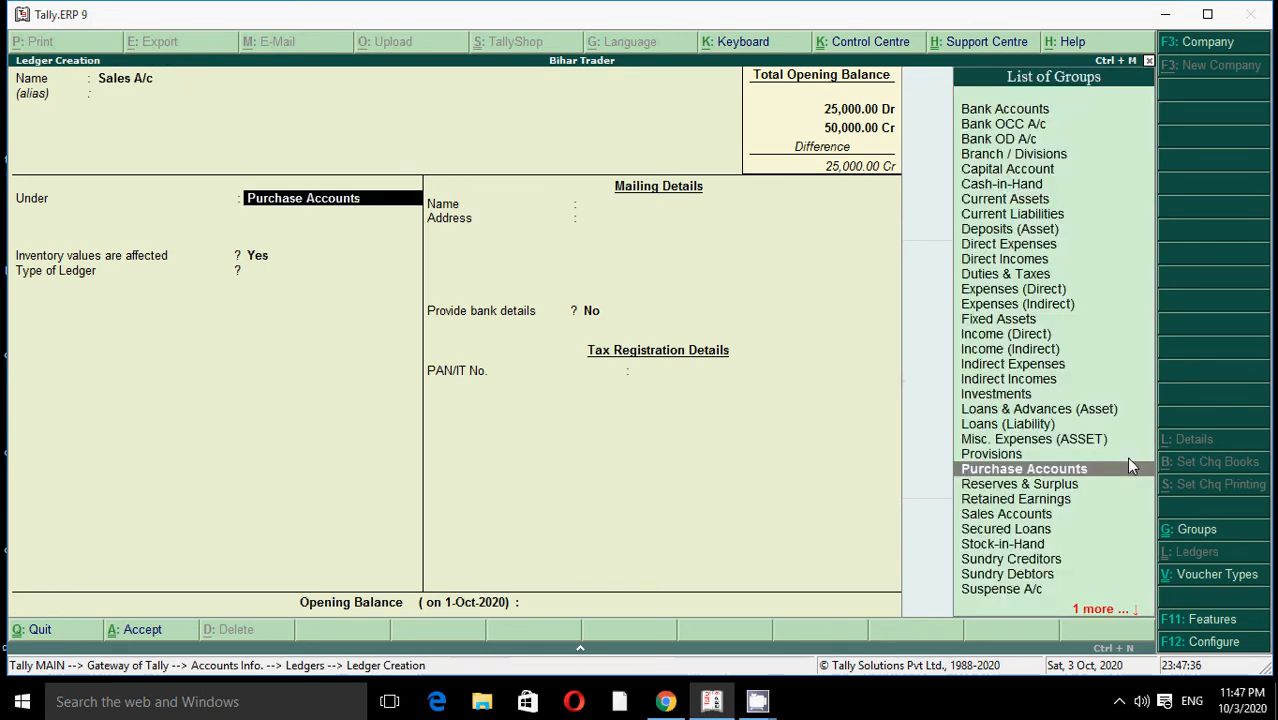
pyautogui.write('Sa')
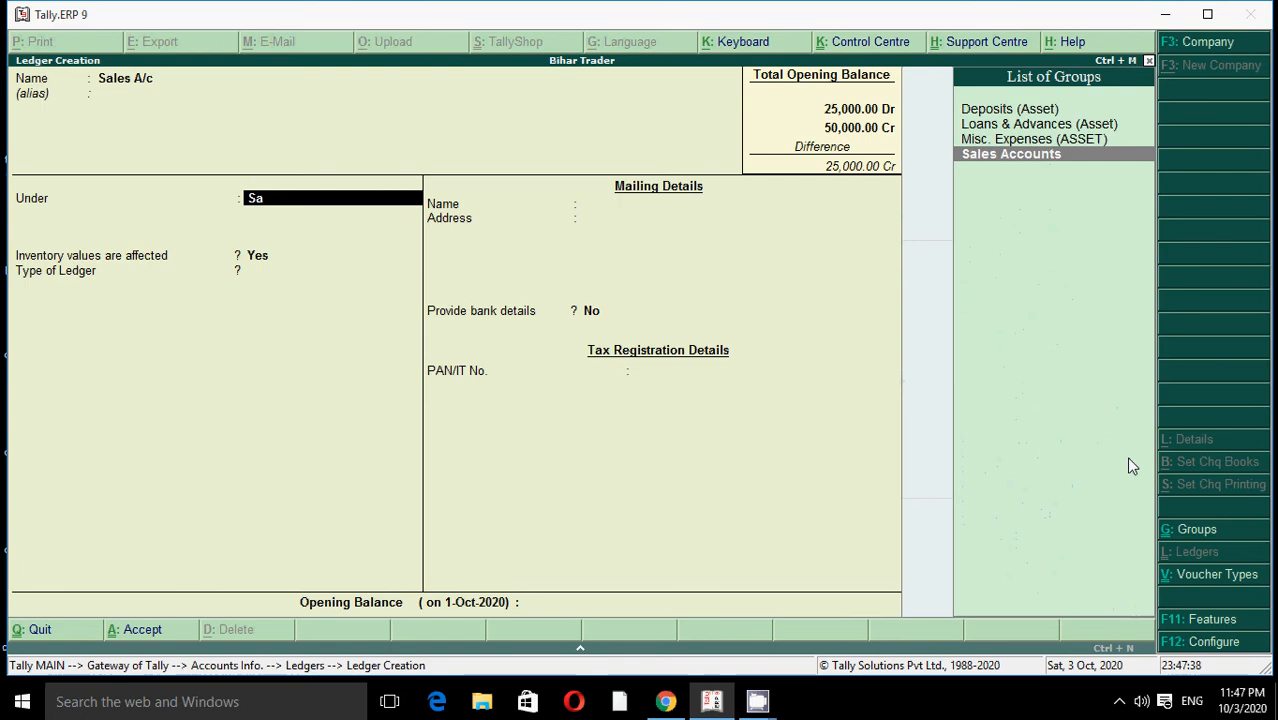
pyautogui.press('Return')
# Keep inventory values affected at Yes and ledger type Not Applicable, enter a credit opening balance of 35000 and save the Sales A/c ledger.
pyautogui.press('Return')
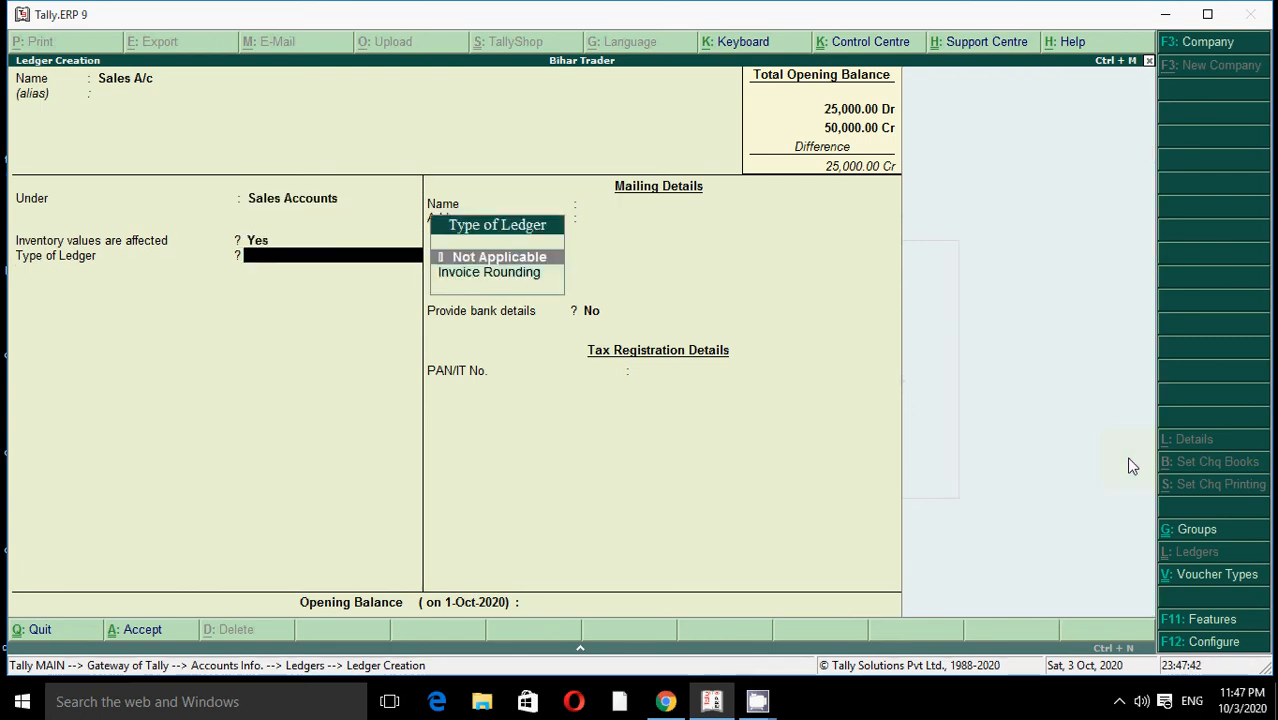
pyautogui.press('Return')
pyautogui.press('Return')
pyautogui.press('Return')
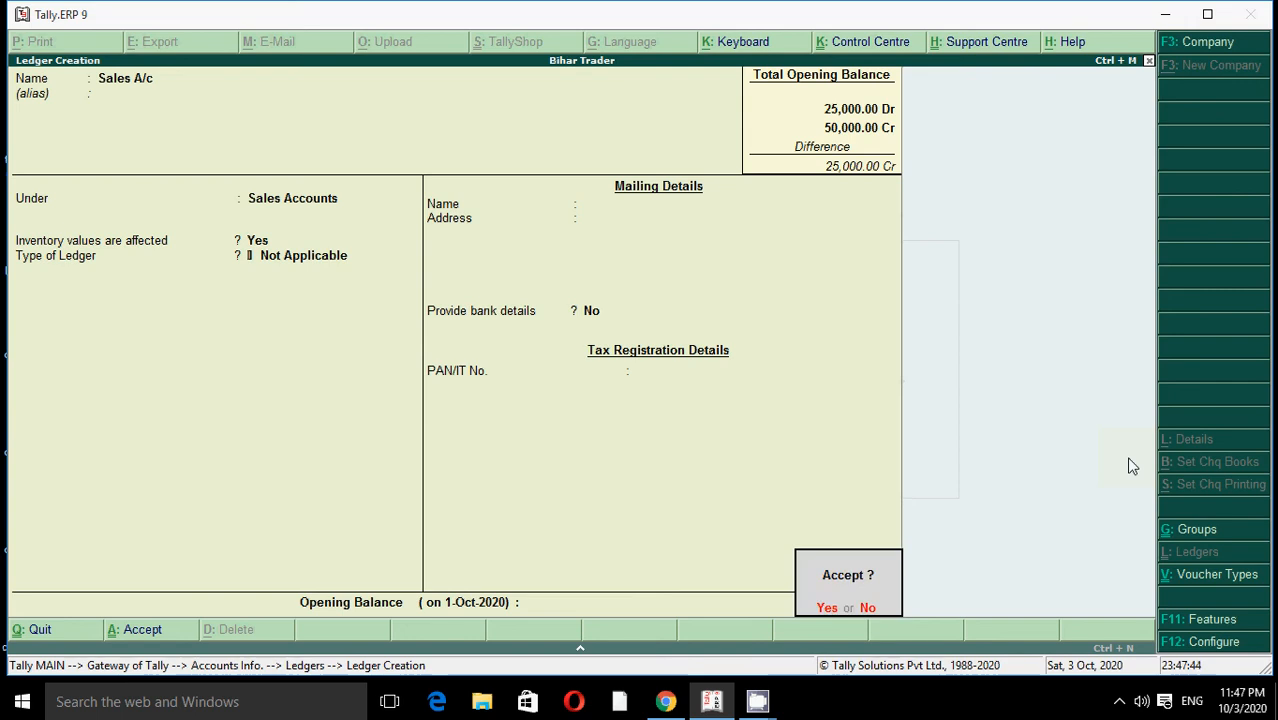
pyautogui.press('Escape')
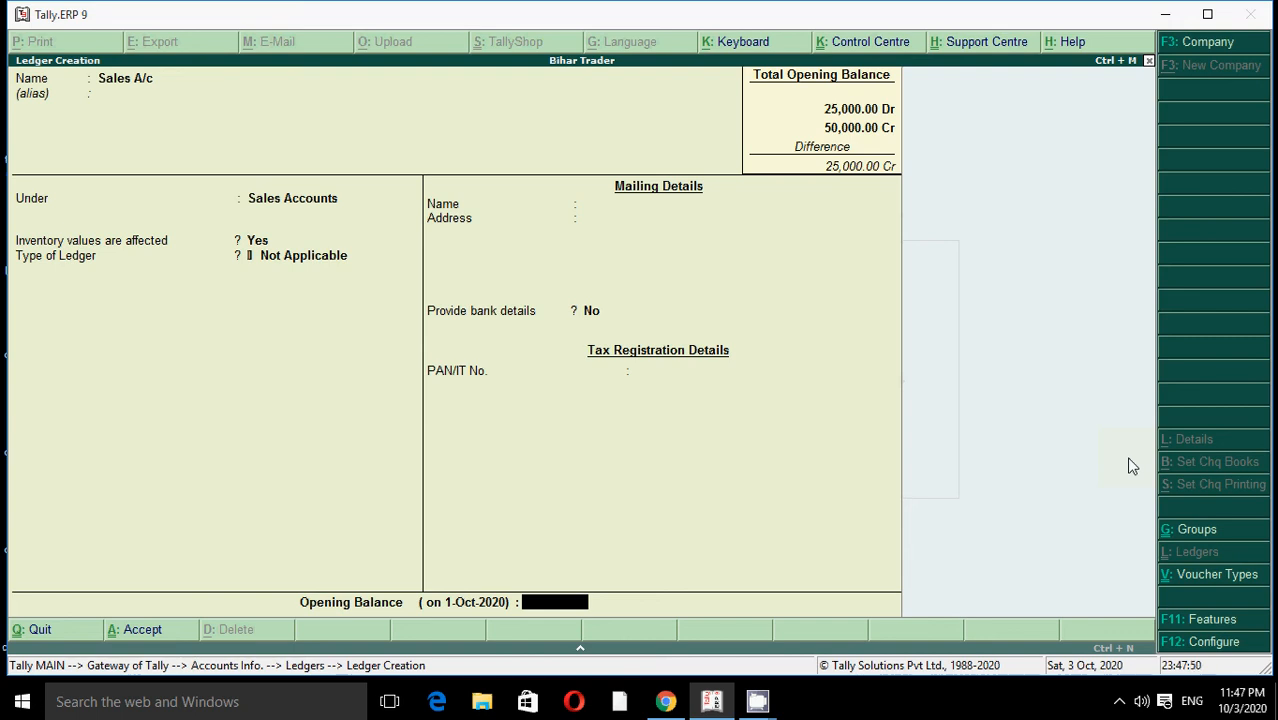
pyautogui.write('35000')
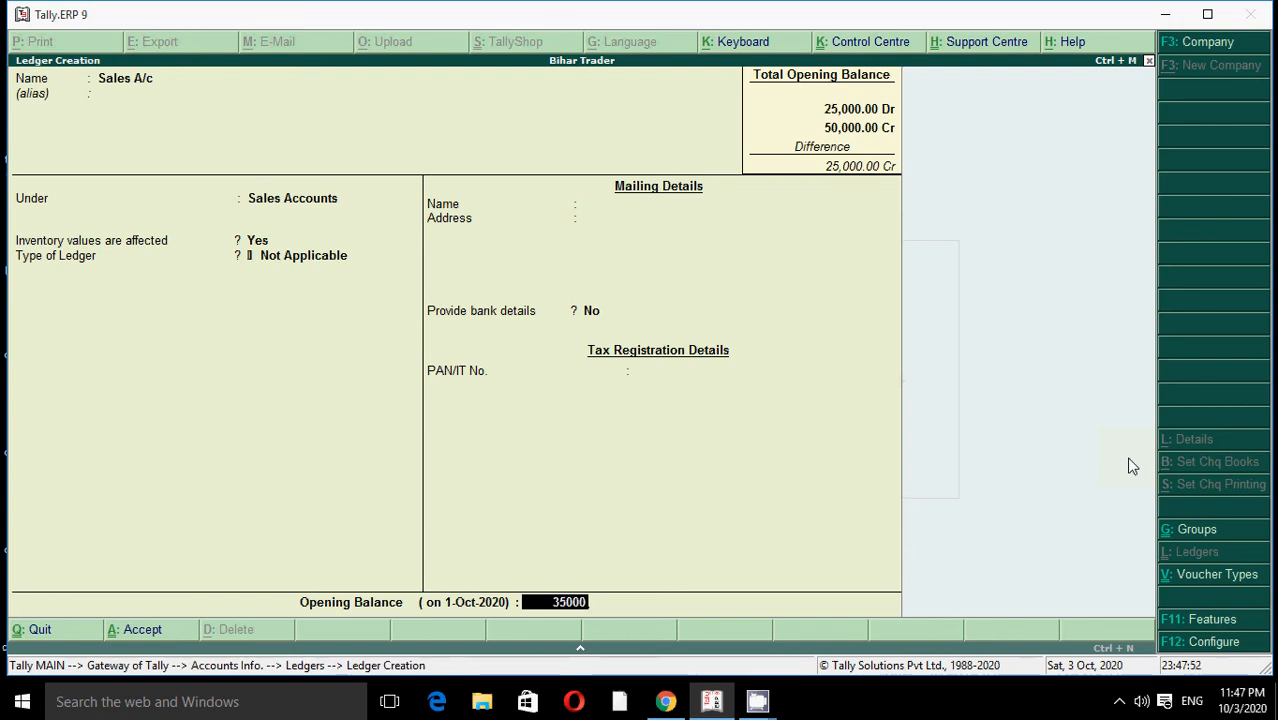
pyautogui.press('Return')
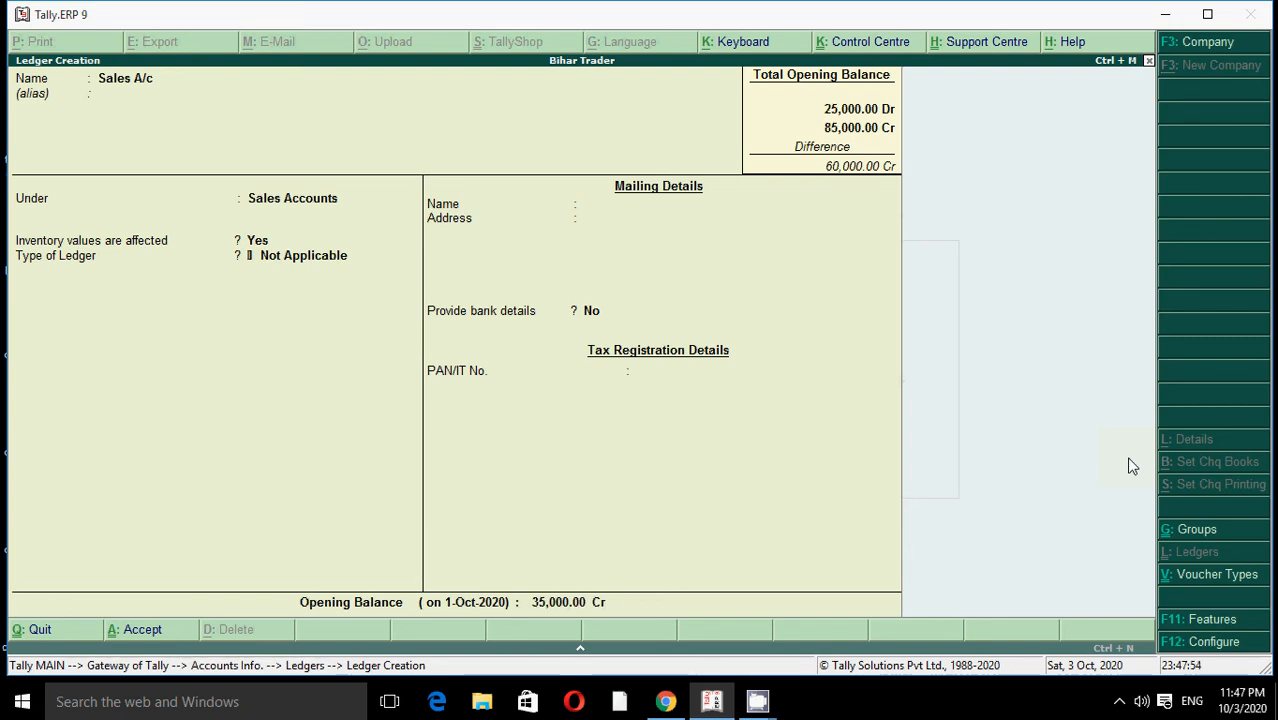
pyautogui.press('Return')
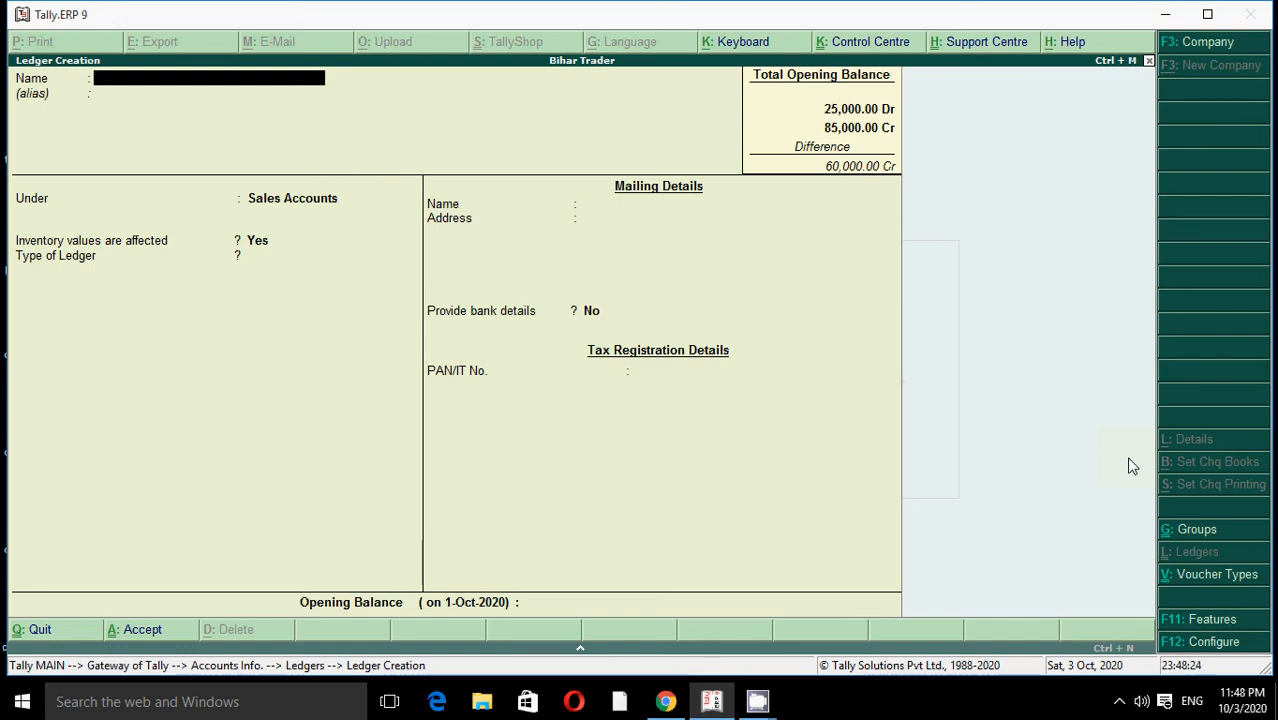
# Name the next ledger with the creditor's personal name followed by A/c, leaving the alias blank.
pyautogui.write('Mohan a/c')
pyautogui.press('Return')
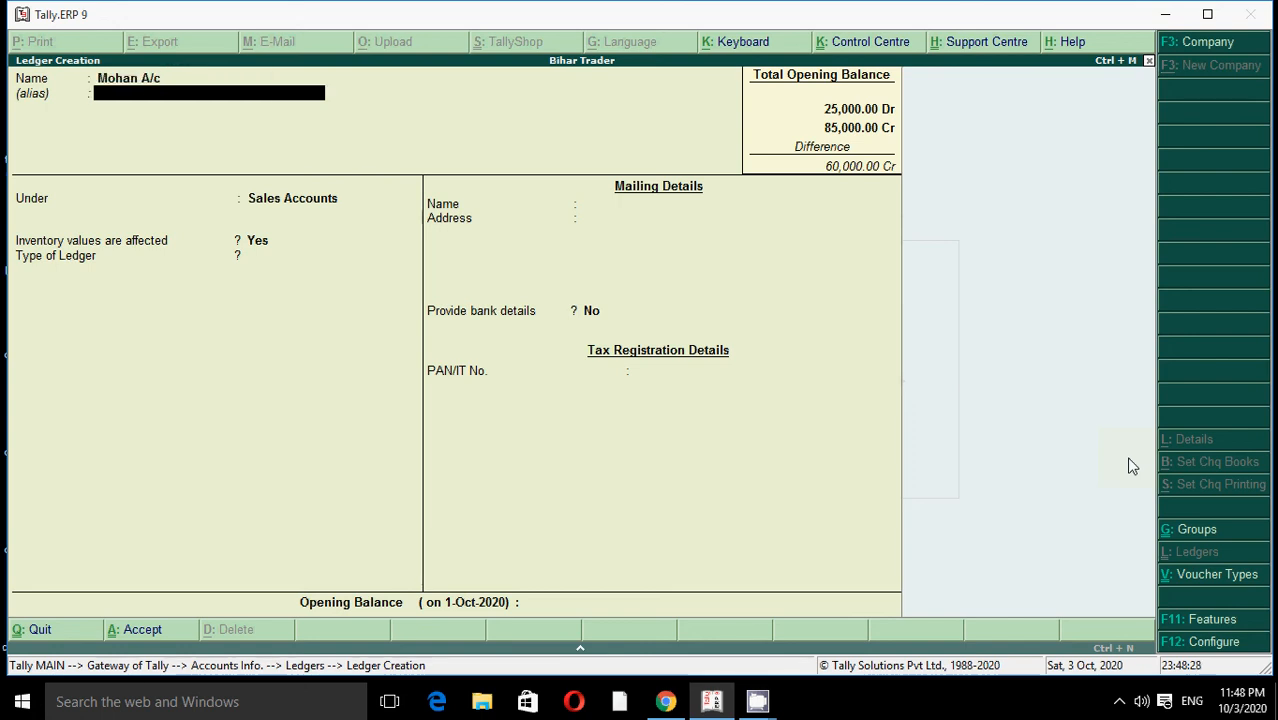
pyautogui.press('Return')
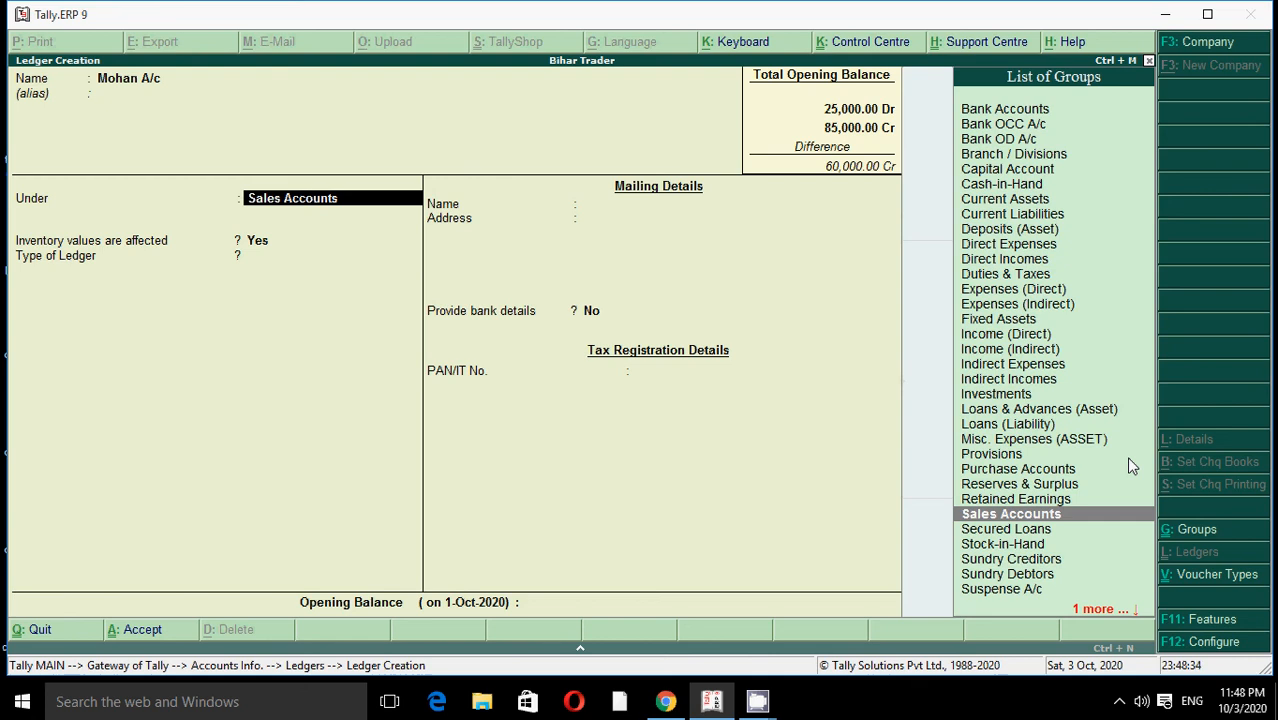
# Try placing the creditor's ledger under the Sundry Debtors group.
pyautogui.write('S')
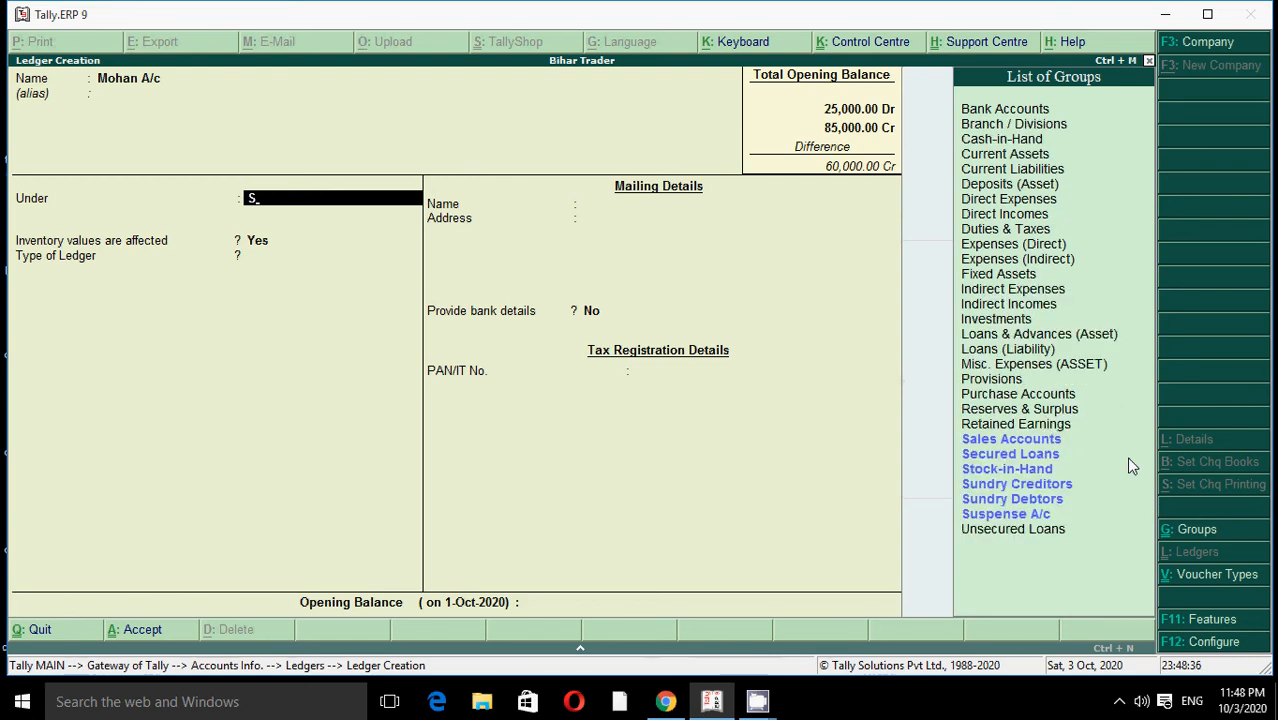
pyautogui.press('Up')
pyautogui.press('Up')
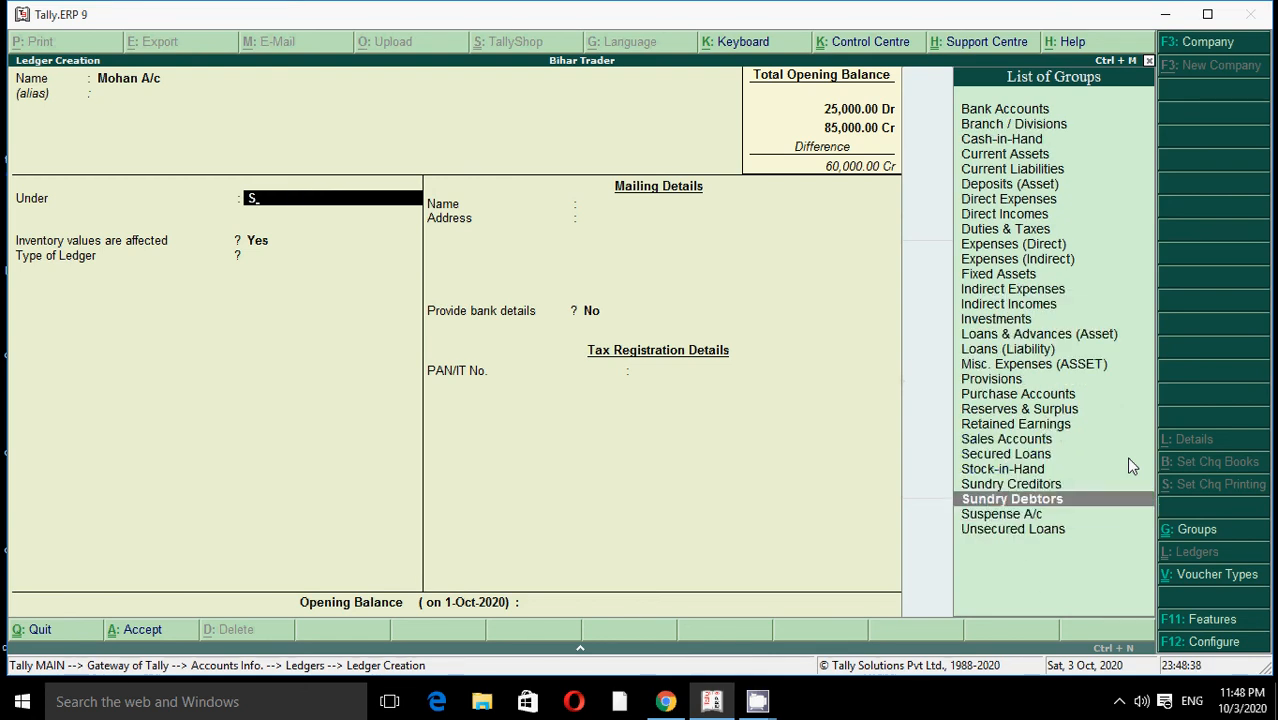
pyautogui.press('Return')
# Change the creditor ledger's group to Sundry Creditors.
pyautogui.press('BackSpace')
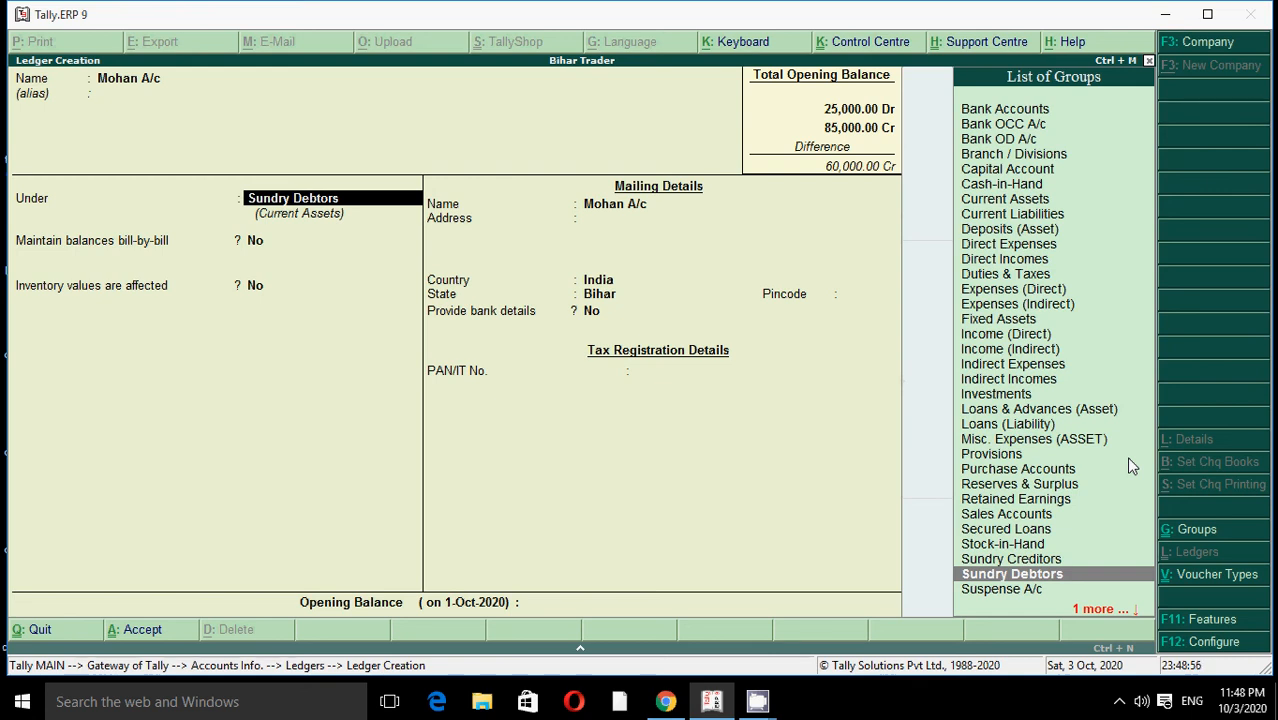
pyautogui.press('Up')
pyautogui.press('Return')
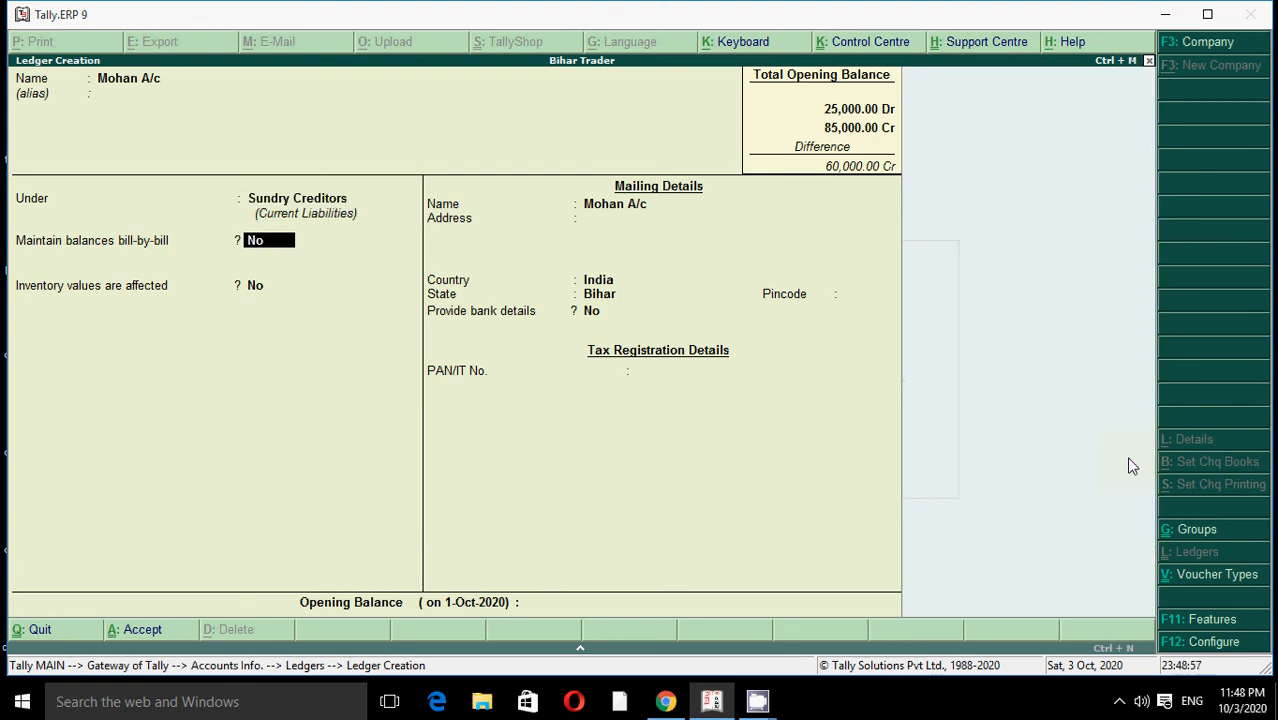
pyautogui.press('BackSpace')
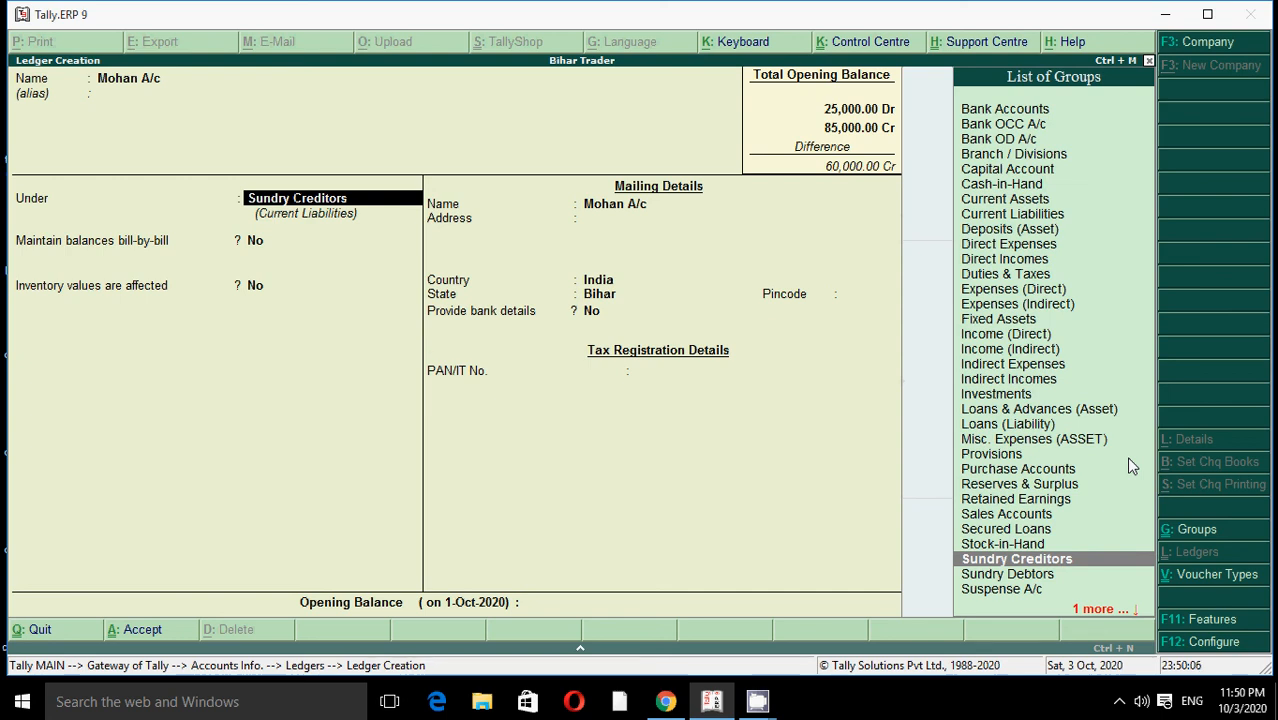
pyautogui.press('Return')
# Keep the default balance, inventory, mailing and tax details, enter a credit opening balance of 15000 and save the creditor's ledger.
pyautogui.press('Return')
pyautogui.press('Return')
pyautogui.press('Return')
pyautogui.press('Return')
pyautogui.press('Return')
pyautogui.press('Return')
pyautogui.press('Return')
pyautogui.press('Return')
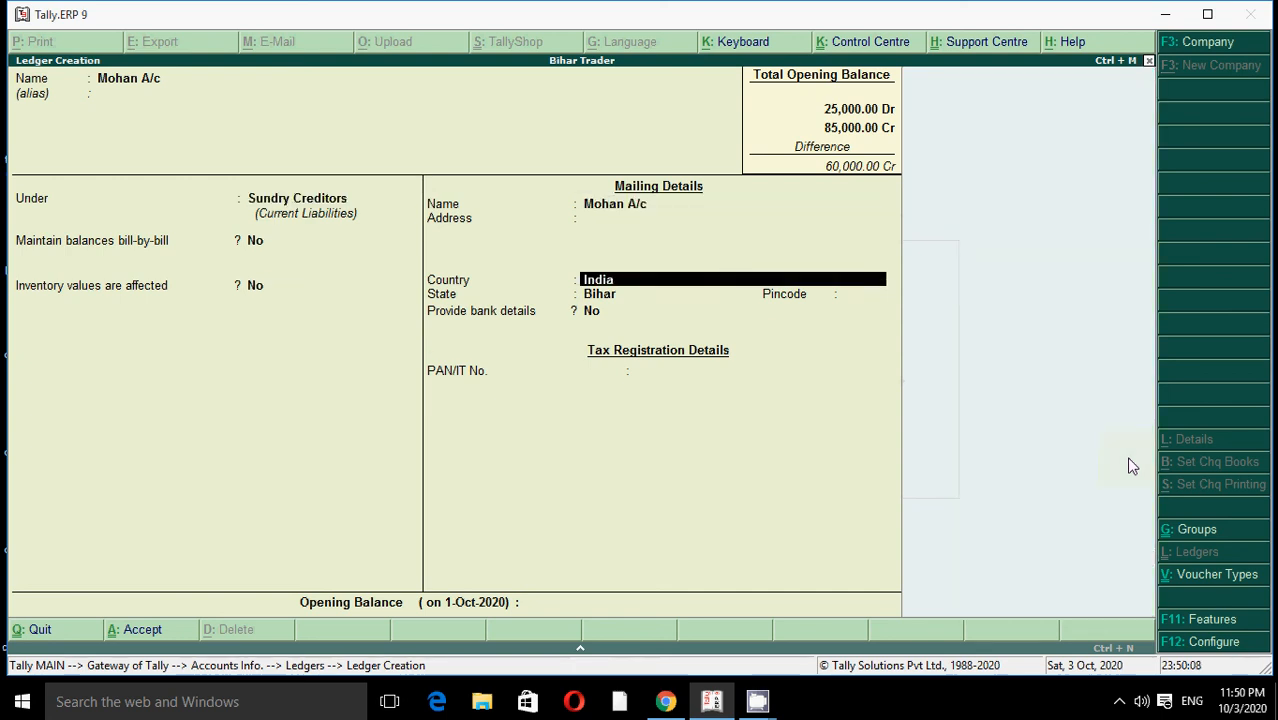
pyautogui.press('Return')
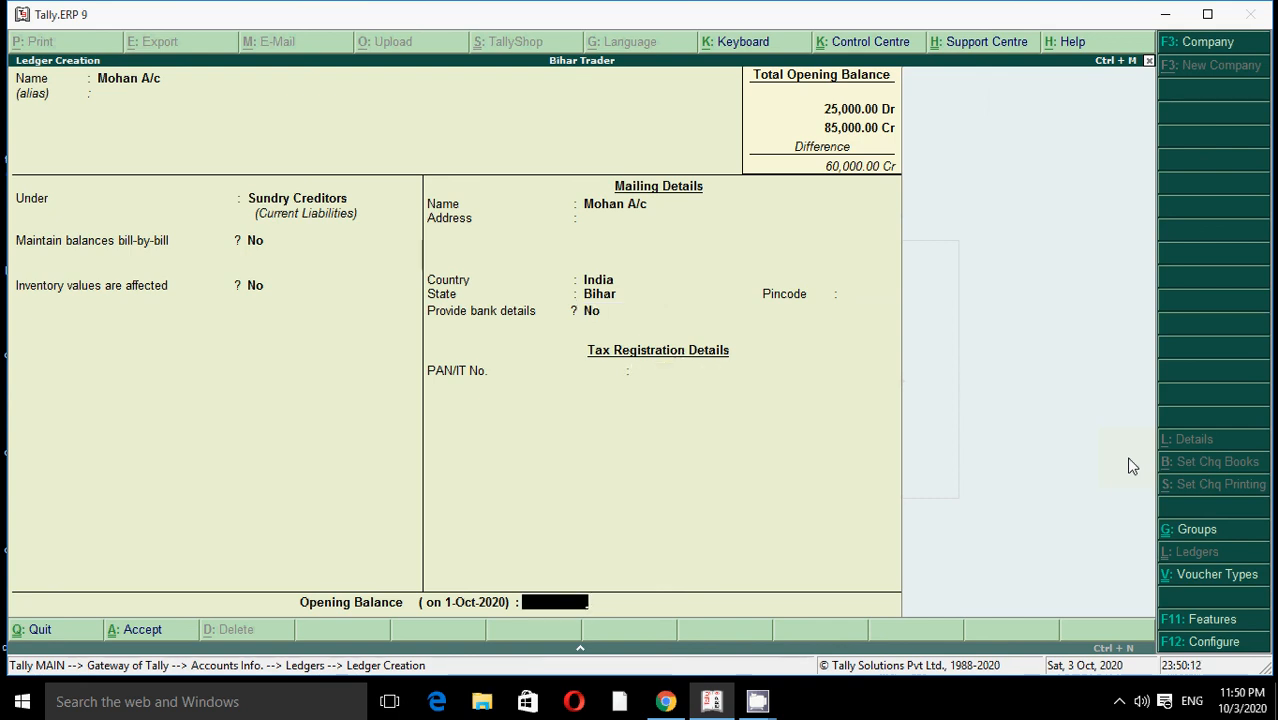
pyautogui.write('15000')
pyautogui.press('Return')
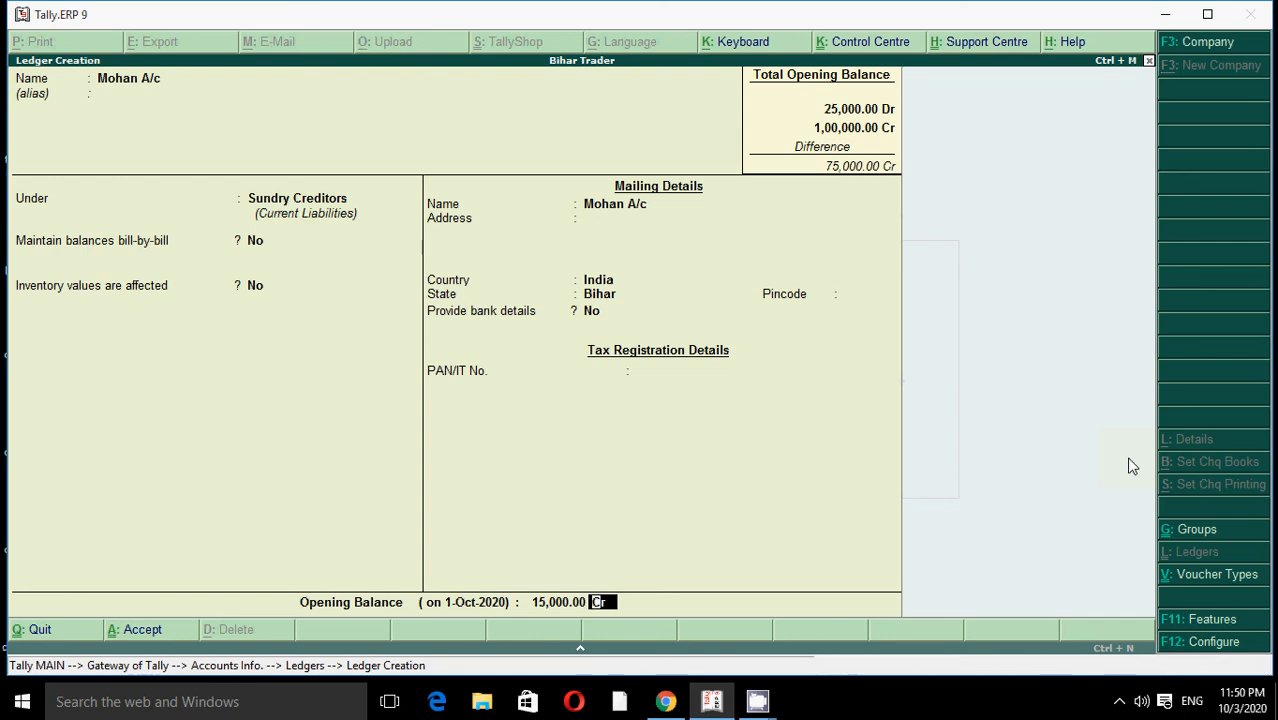
pyautogui.press('Return')
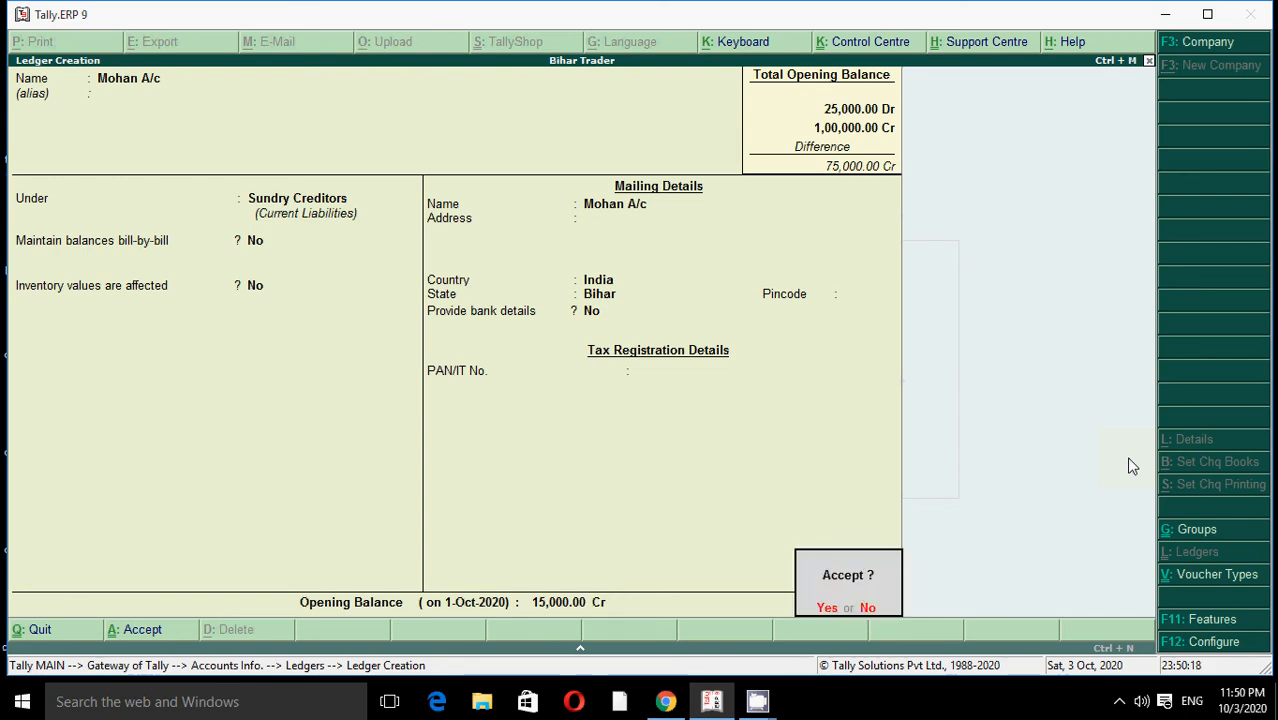
pyautogui.press('Return')
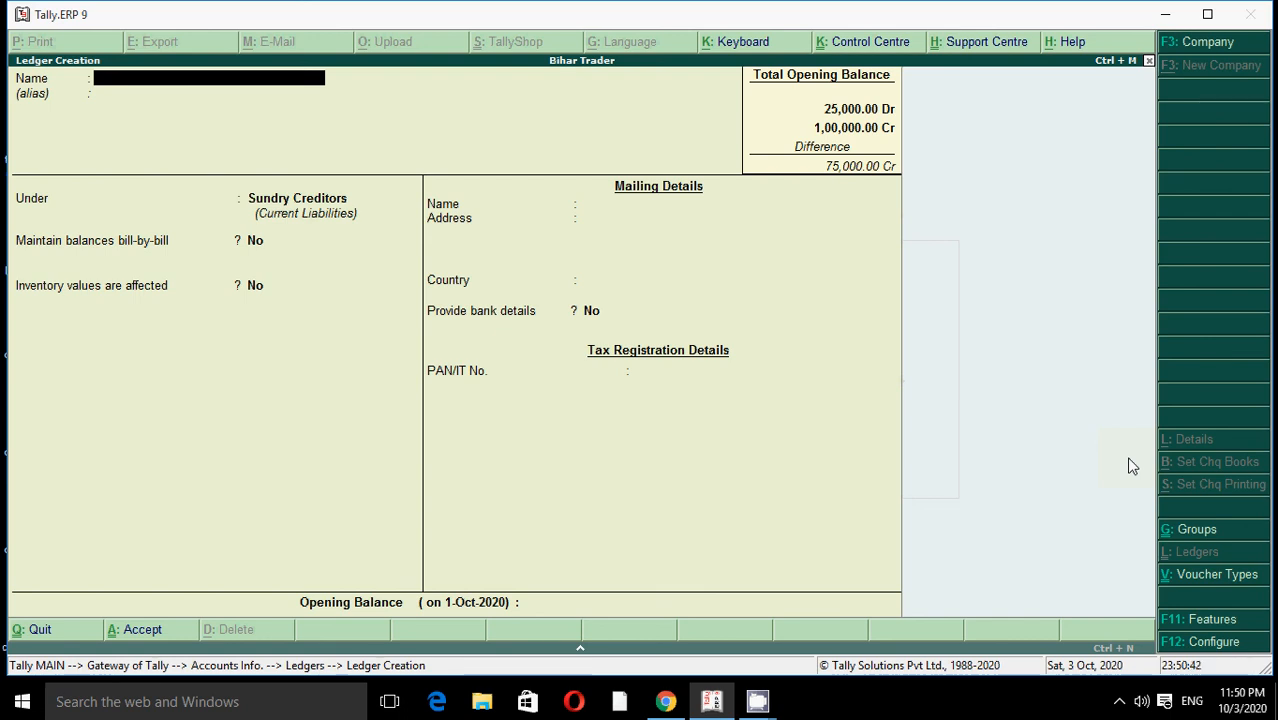
# Name the next ledger with the debtor's personal name followed by A/c and place it under the Sundry Debtors group.
pyautogui.write('Ra')
pyautogui.write('j')
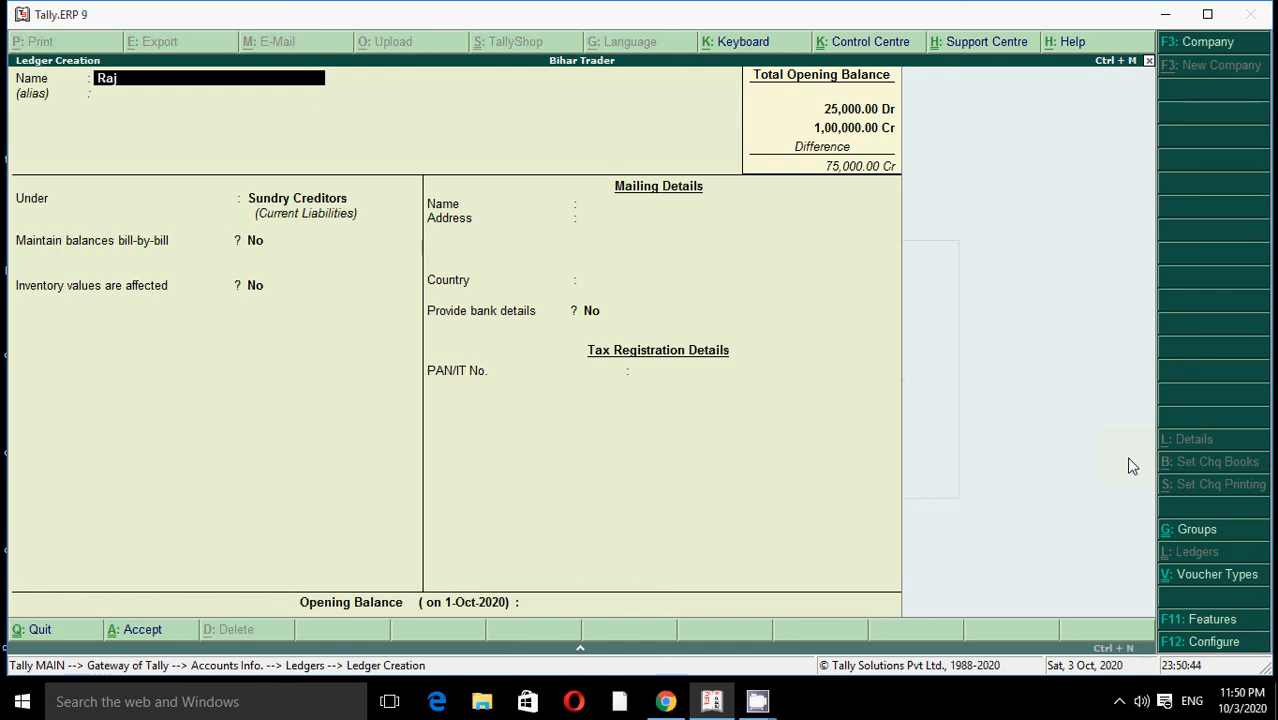
pyautogui.write('a a/c')
pyautogui.press('Return')
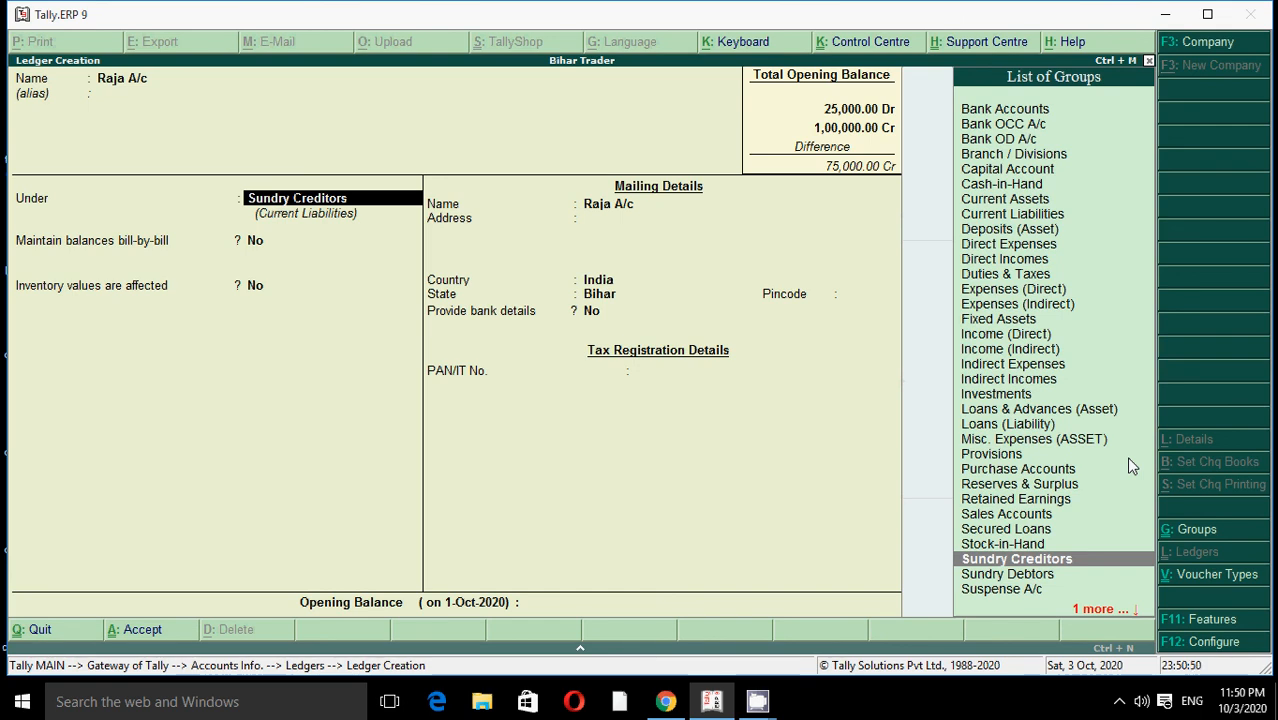
pyautogui.press('Down')
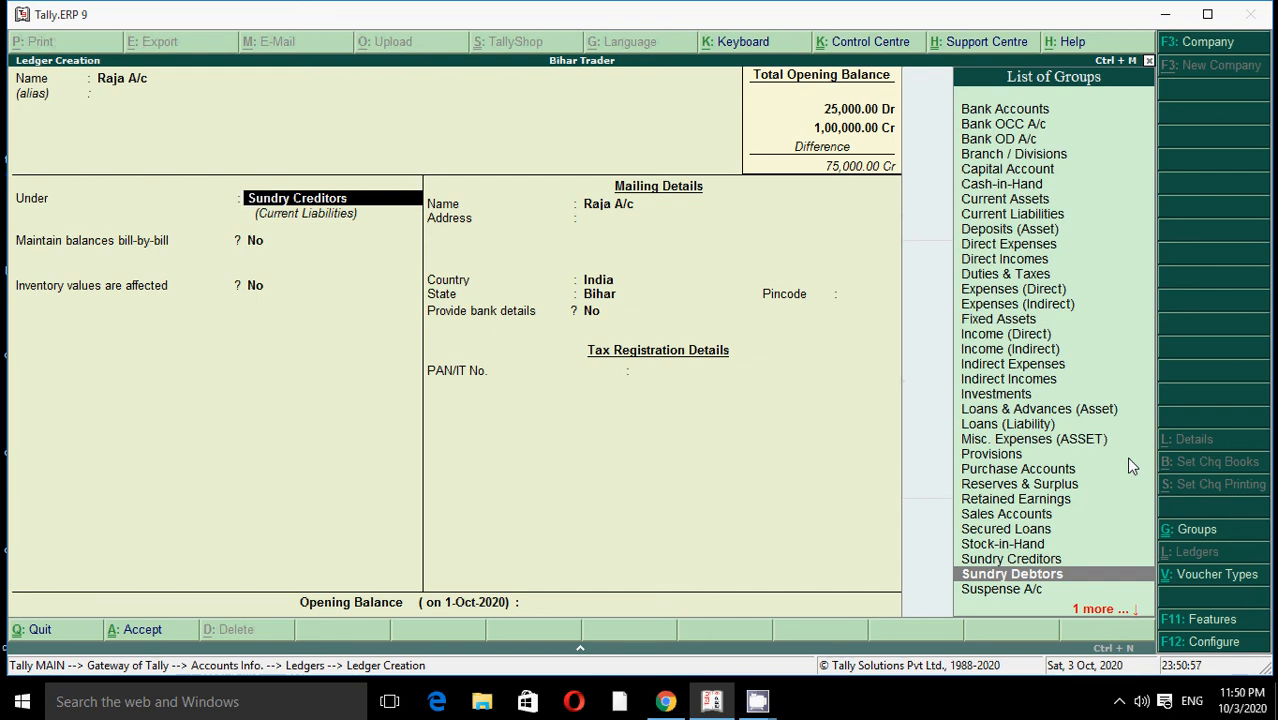
pyautogui.press('Return')
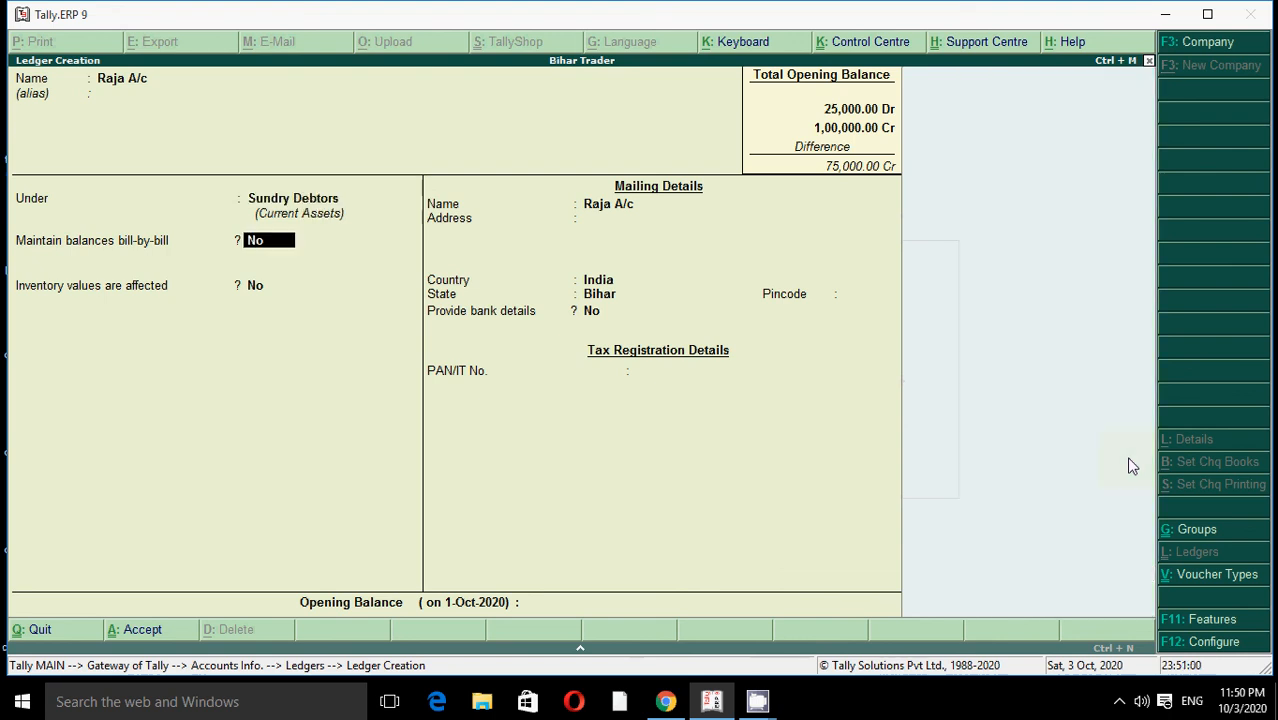
pyautogui.press('BackSpace')
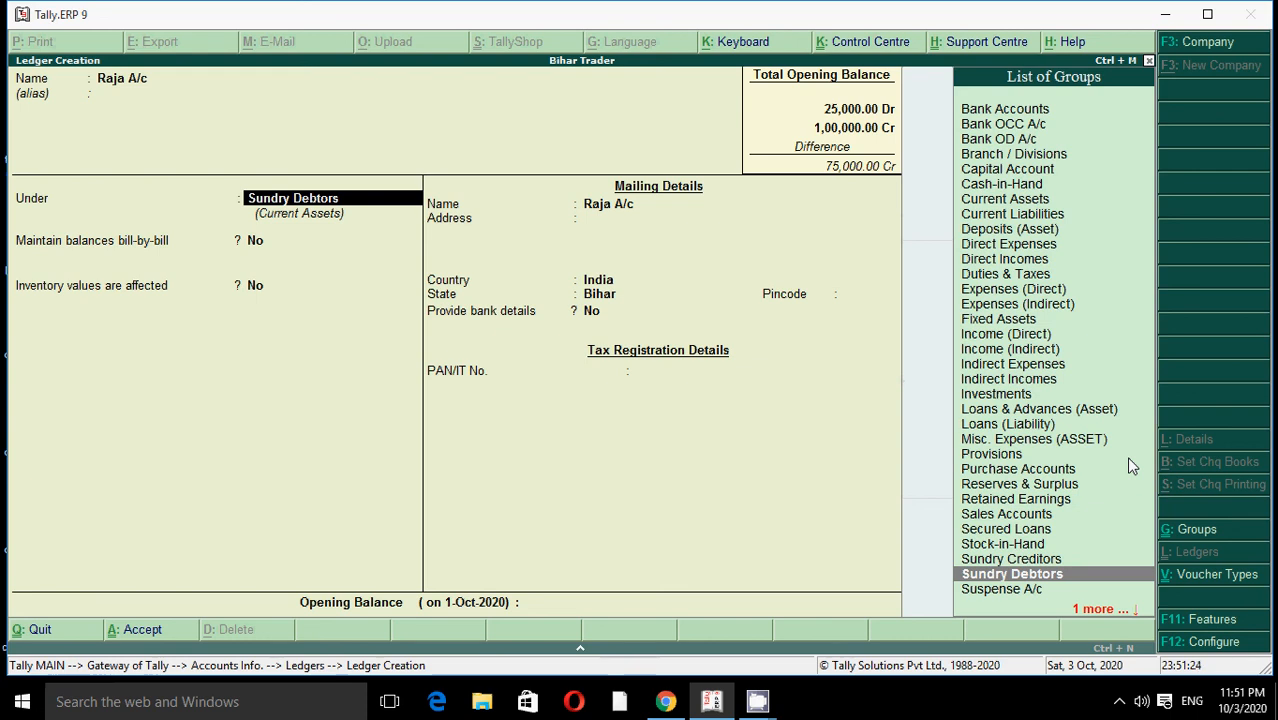
pyautogui.press('Return')
# Keep the default balance, inventory, mailing and tax details, enter a debit opening balance of 25000 and save the debtor's ledger.
pyautogui.press('Return')
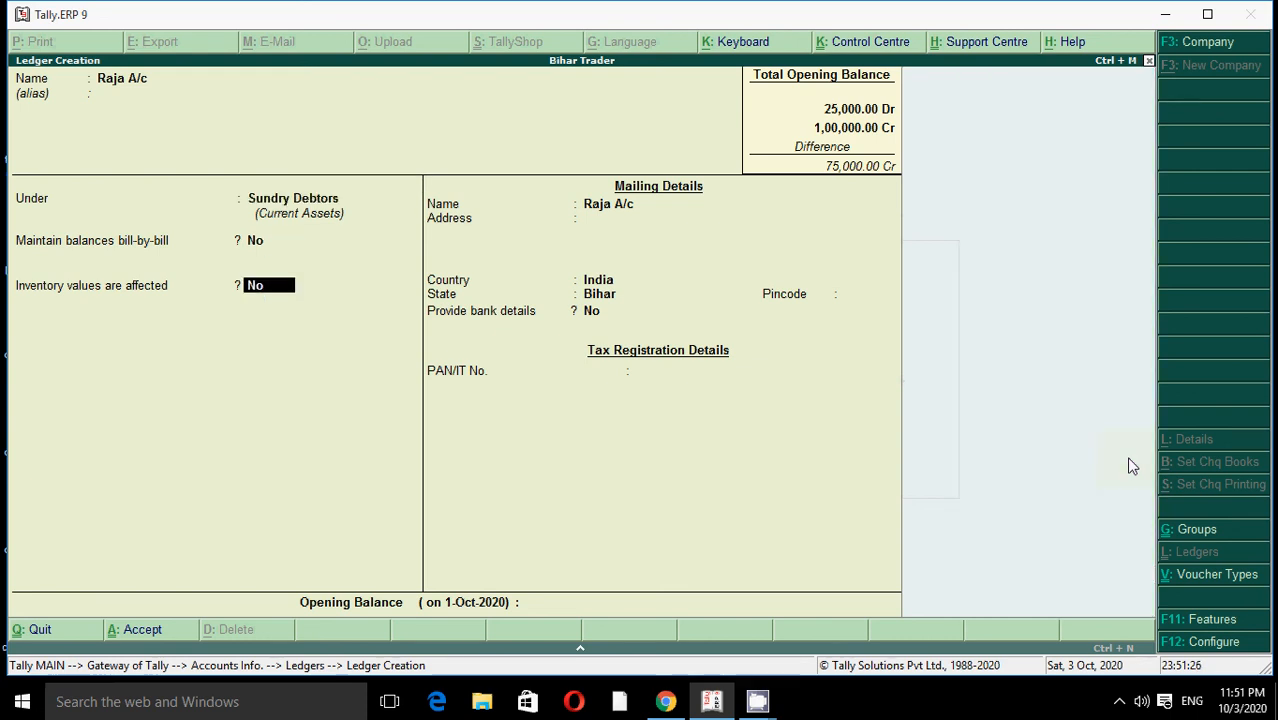
pyautogui.press('Return')
pyautogui.press('Return')
pyautogui.press('Return')
pyautogui.press('Return')
pyautogui.press('Return')
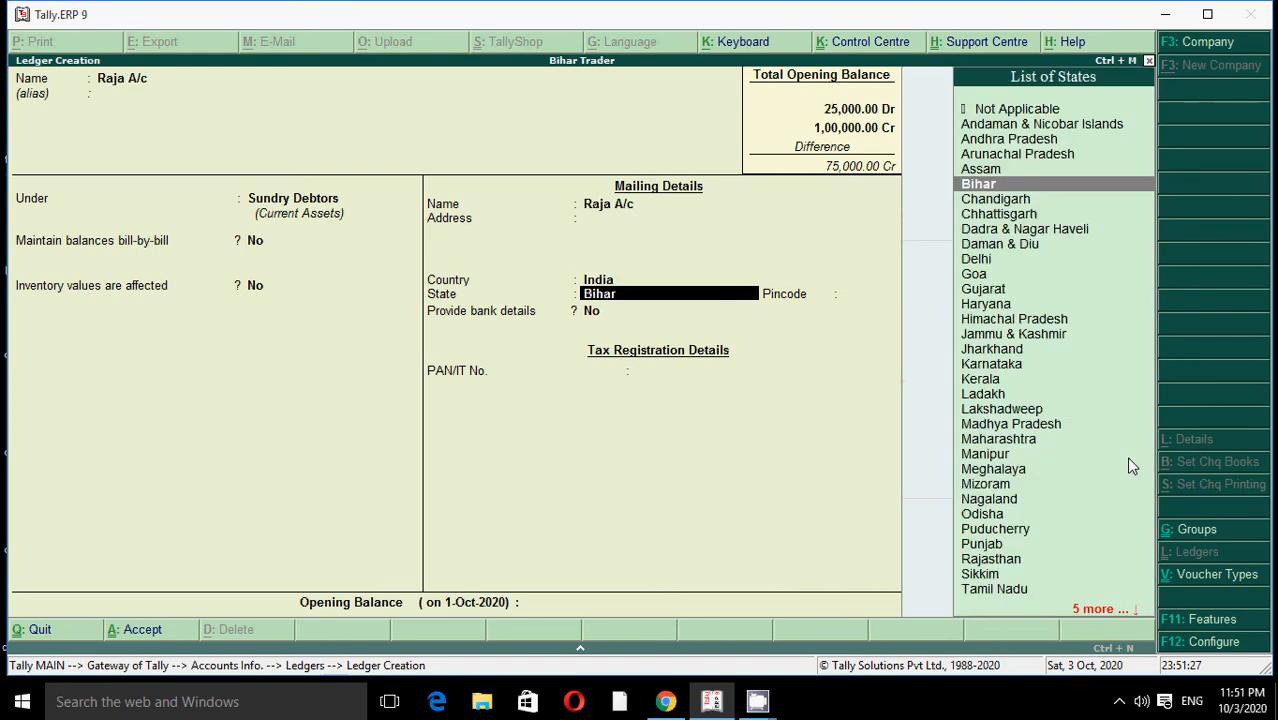
pyautogui.press('Return')
pyautogui.press('Return')
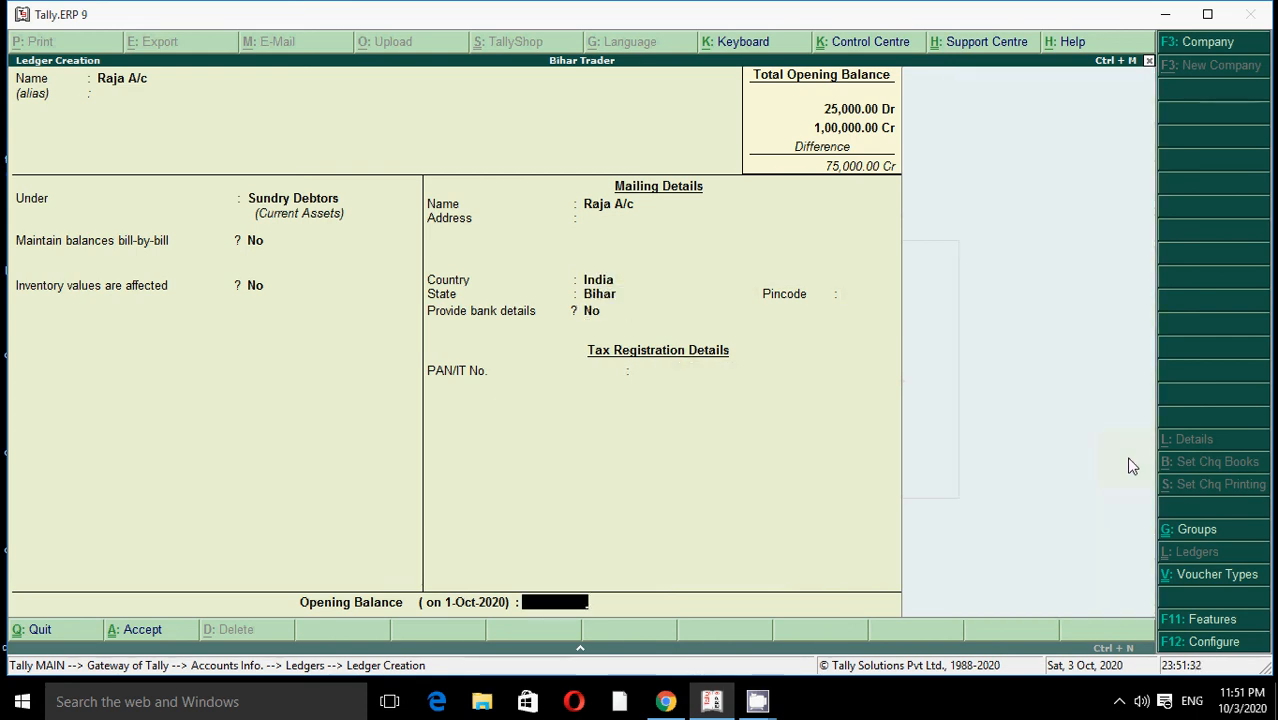
pyautogui.write('25,000')
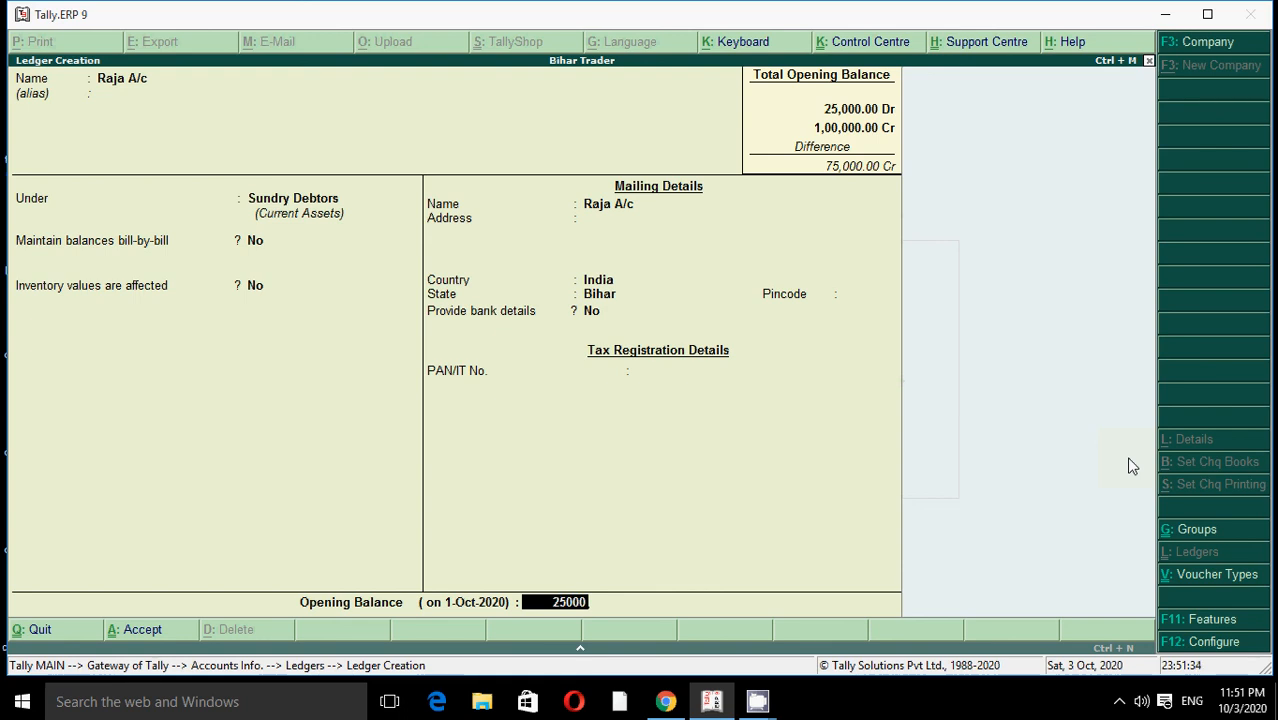
pyautogui.press('Return')
pyautogui.press('Return')
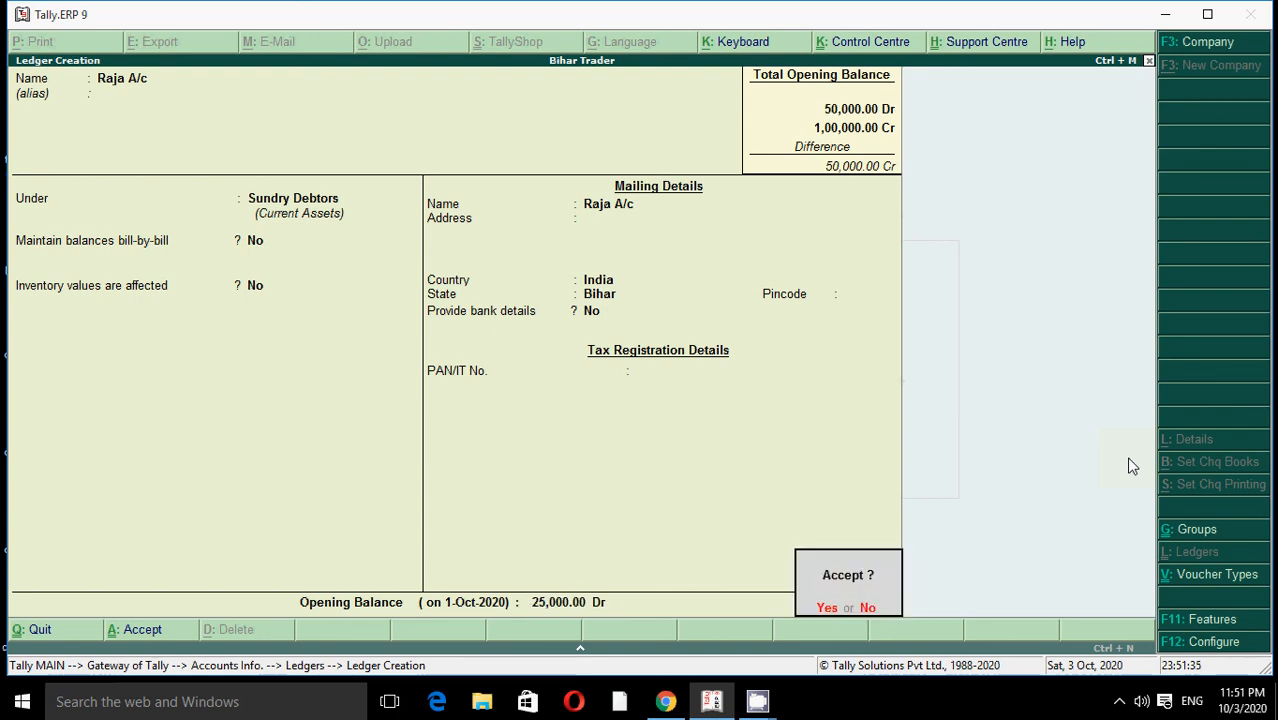
pyautogui.press('Return')
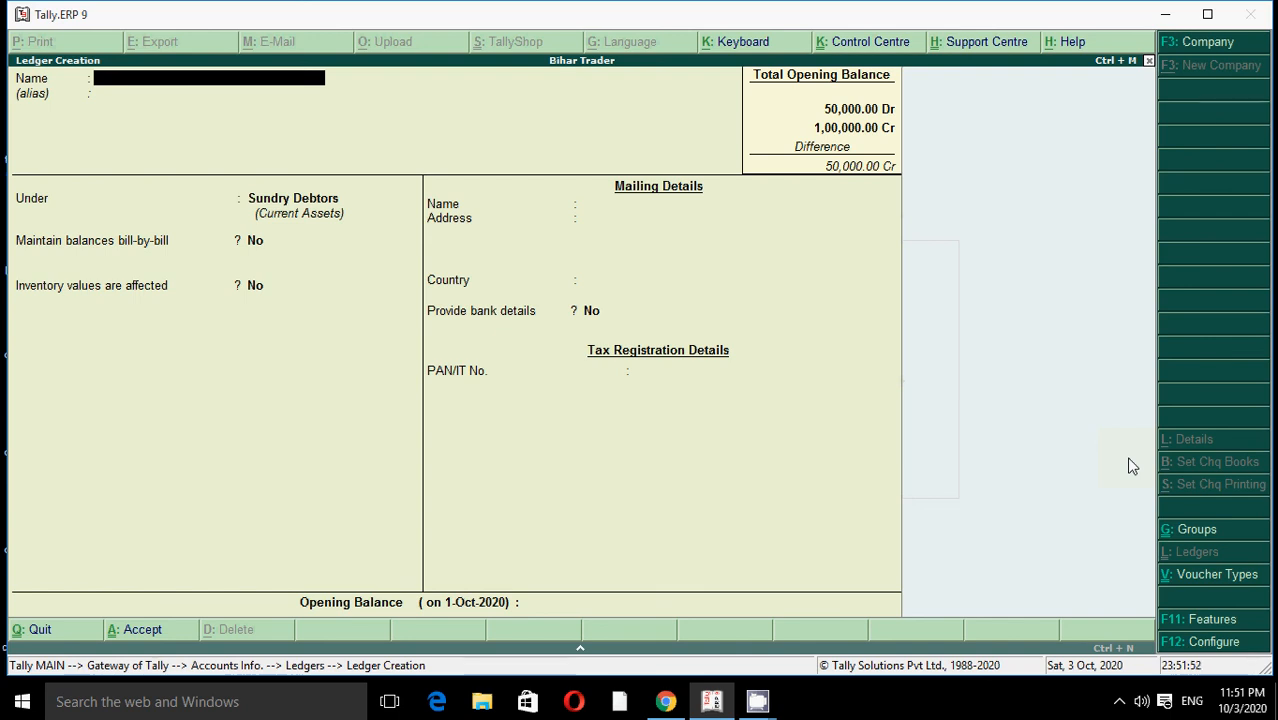
# Name the next ledger Bank A/c and place it under the Bank Accounts group.
pyautogui.write('Bank A/c')
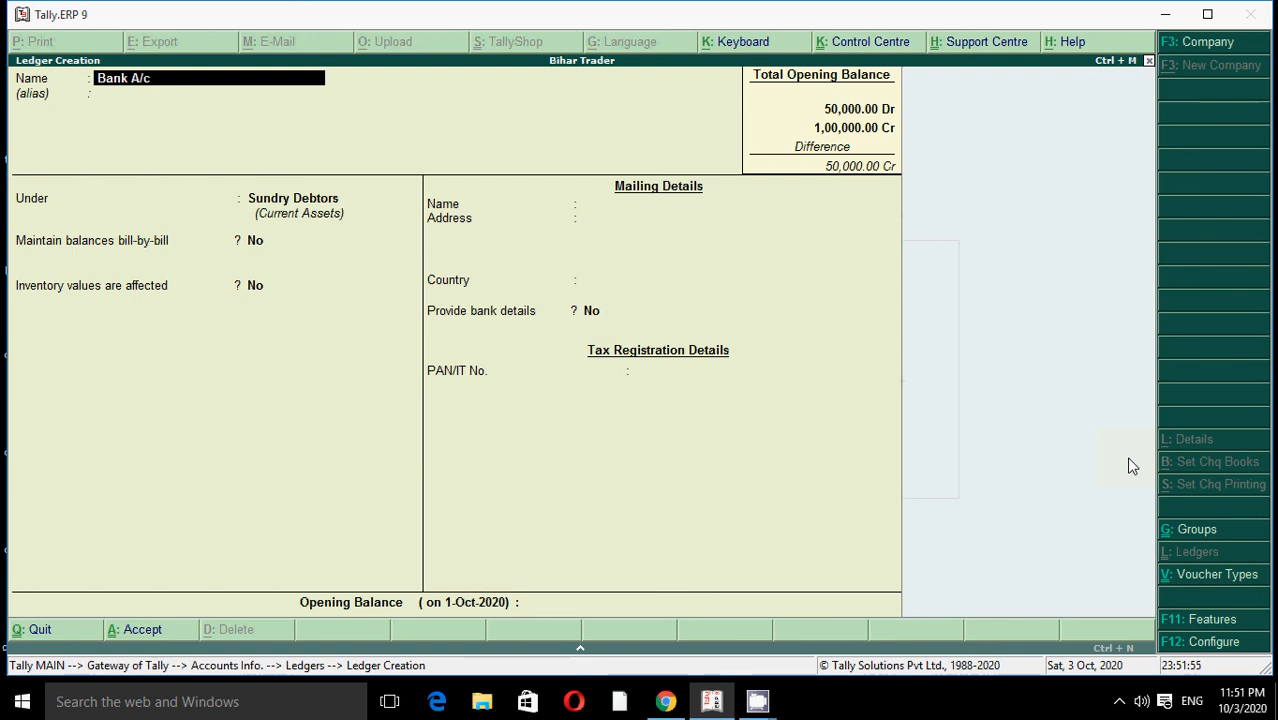
pyautogui.press('Return')
pyautogui.press('Return')
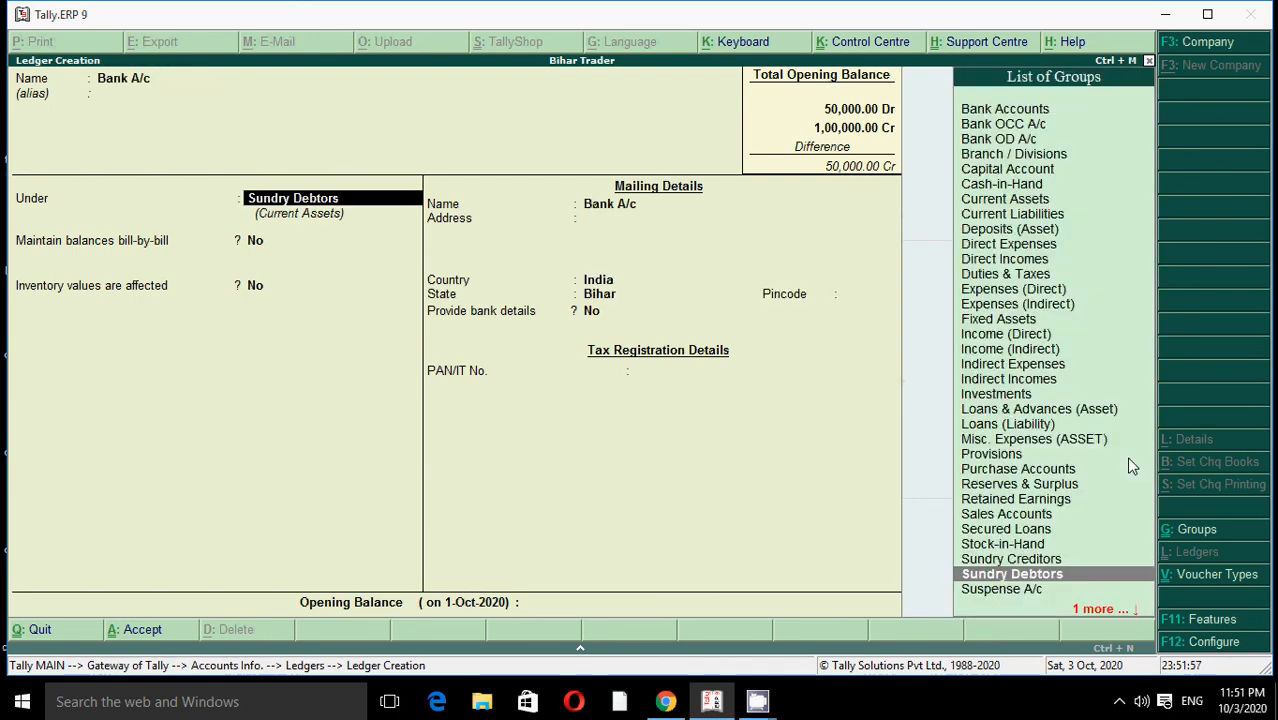
pyautogui.write('B')
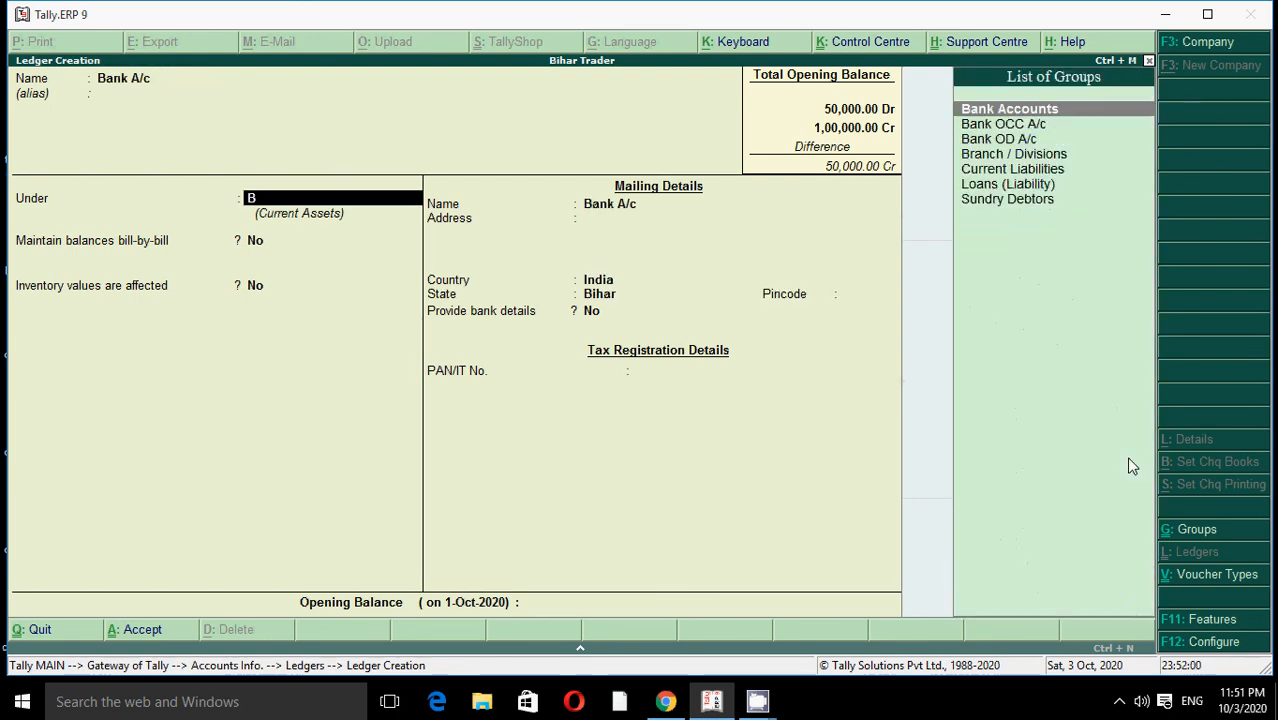
pyautogui.press('Return')
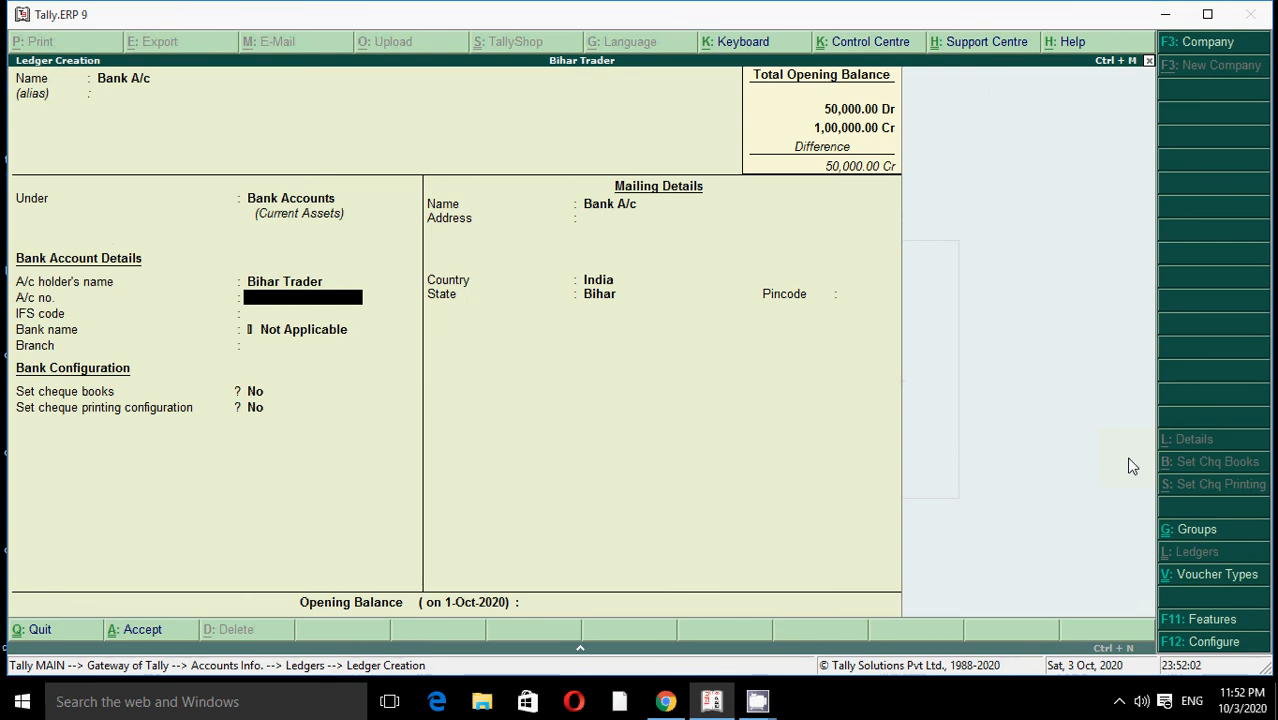
# Leave the account number, IFS code and branch blank, and keep bank name Not Applicable and both cheque settings at No.
pyautogui.press('Return')
pyautogui.press('Return')
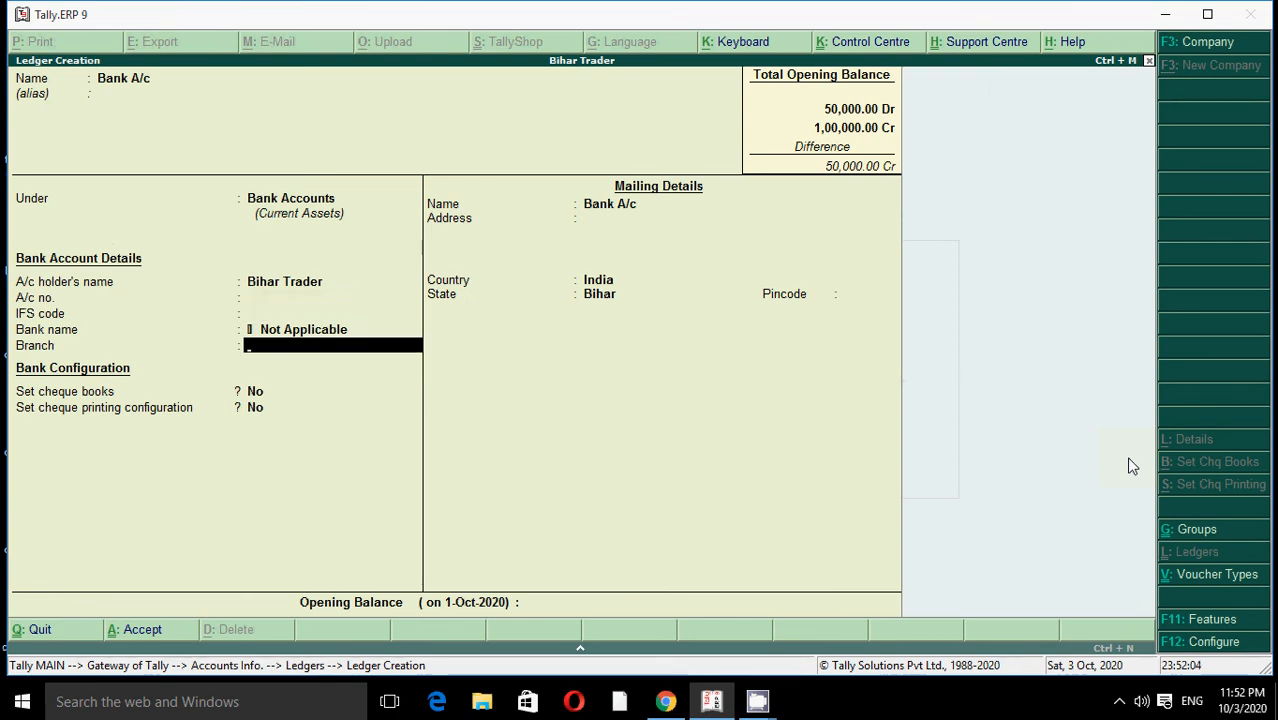
pyautogui.press('Return')
pyautogui.press('Return')
pyautogui.press('Return')
pyautogui.press('Return')
pyautogui.press('Return')
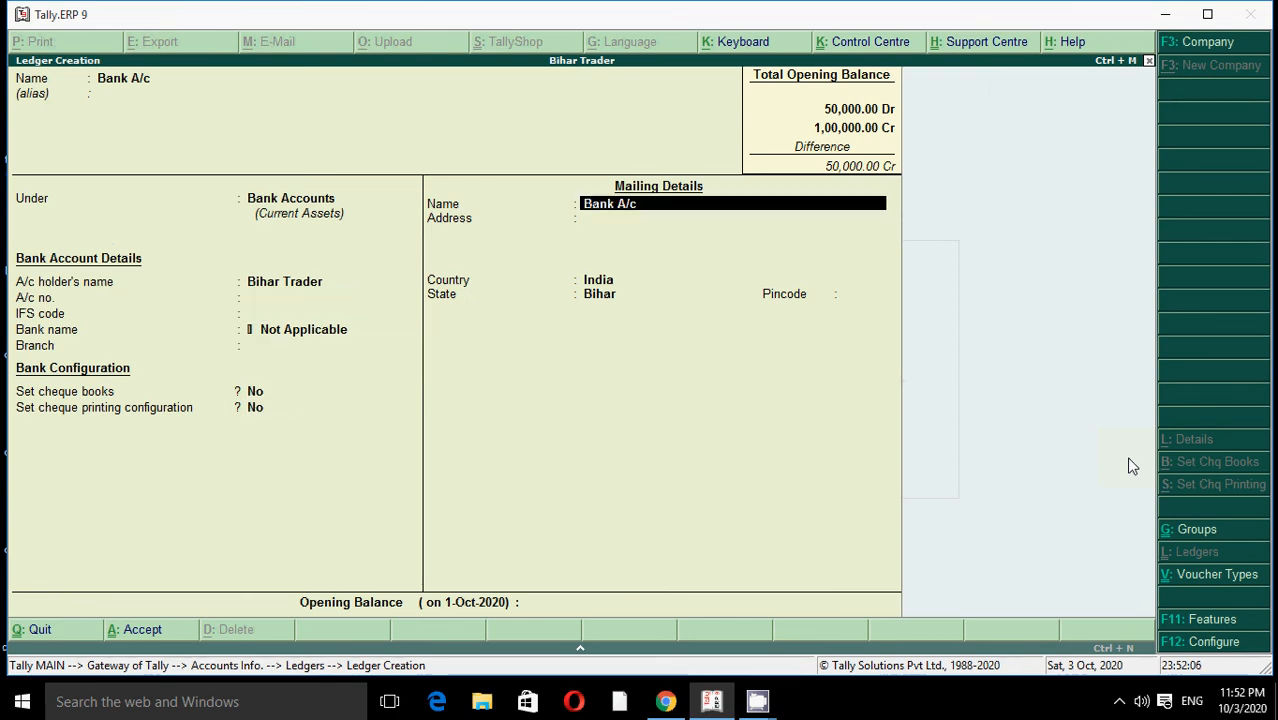
# Keep the default mailing details with no pincode, enter a debit opening balance of 50,000 and save the Bank A/c ledger.
pyautogui.press('Return')
pyautogui.press('Return')
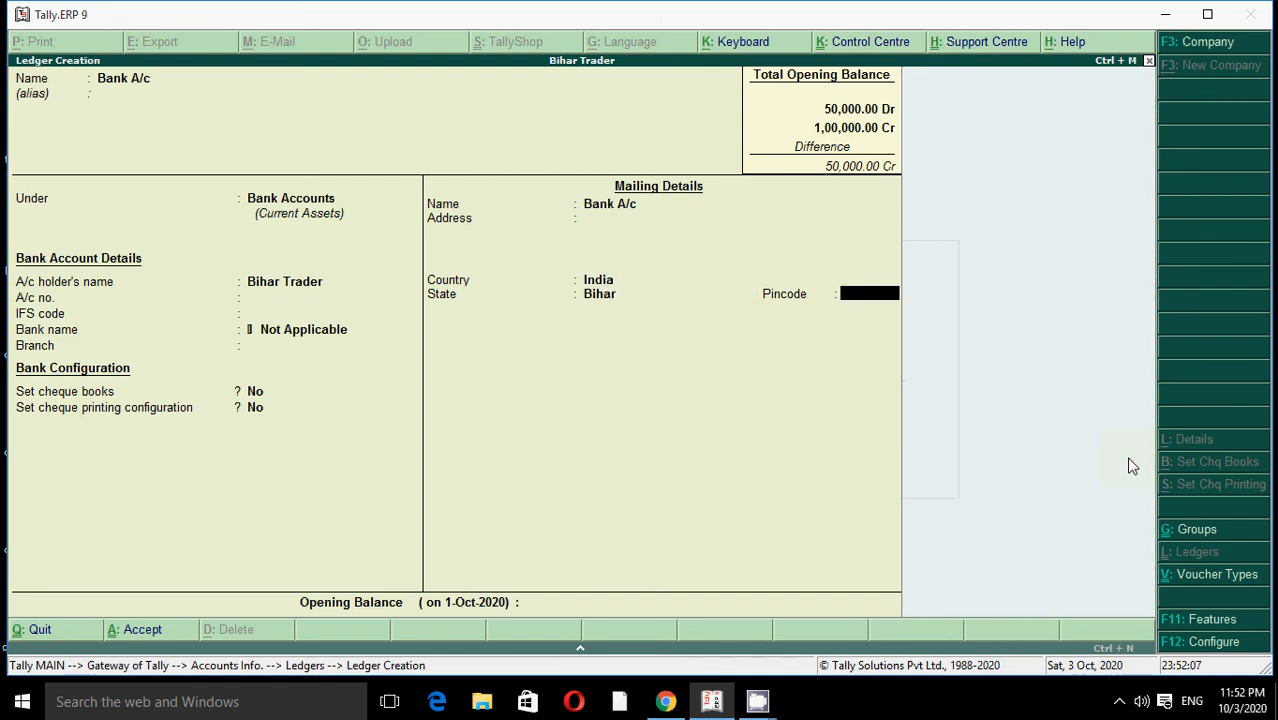
pyautogui.press('Return')
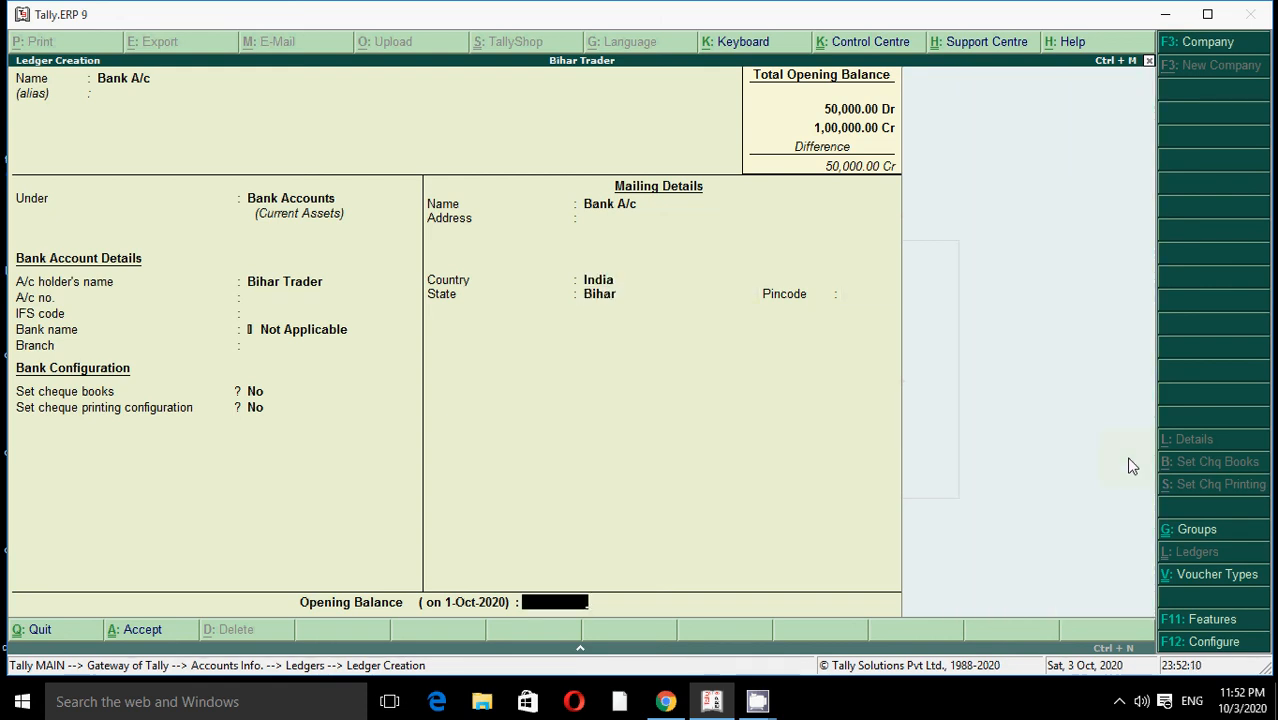
pyautogui.write('50,')
pyautogui.write('0000')
pyautogui.press('Return')
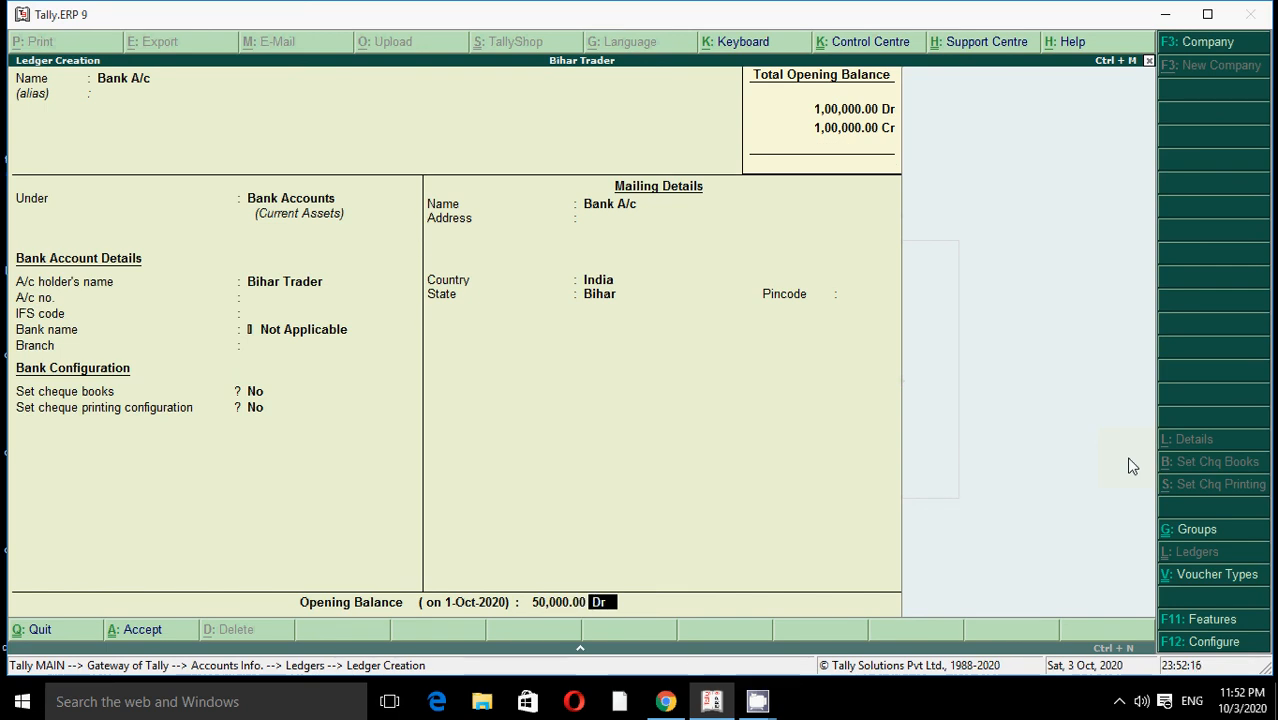
pyautogui.press('Return')
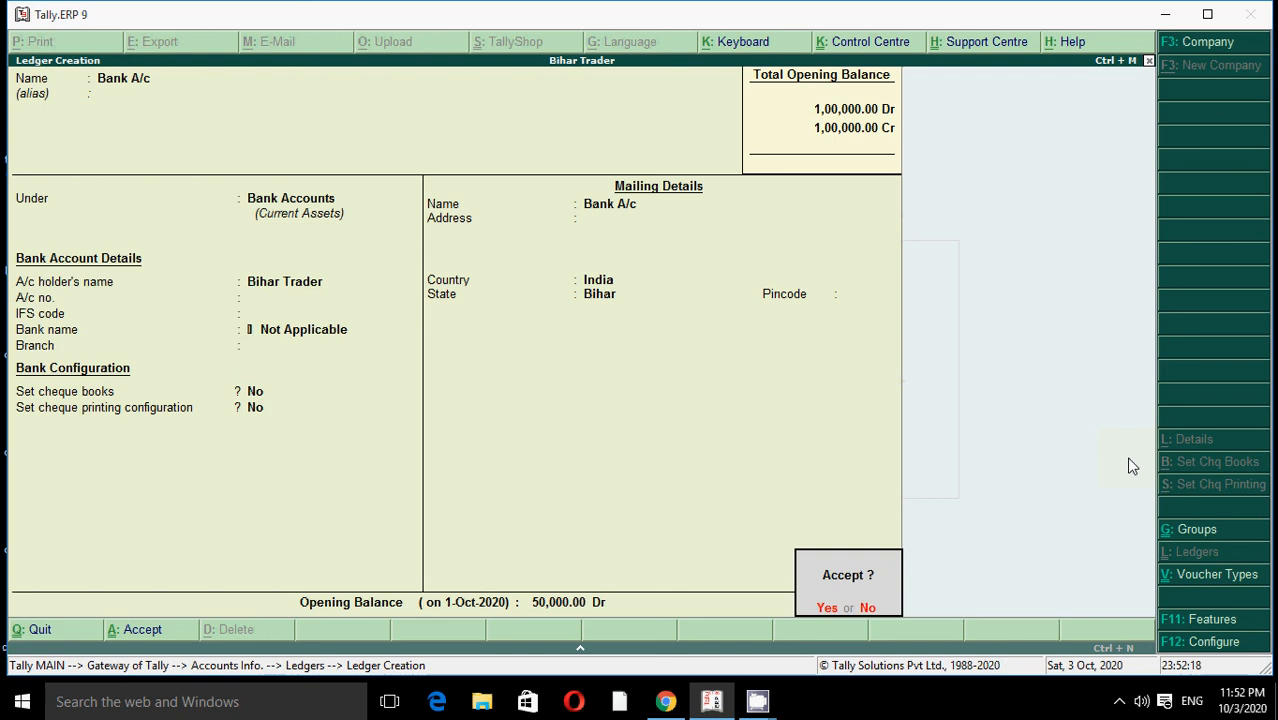
pyautogui.press('Return')
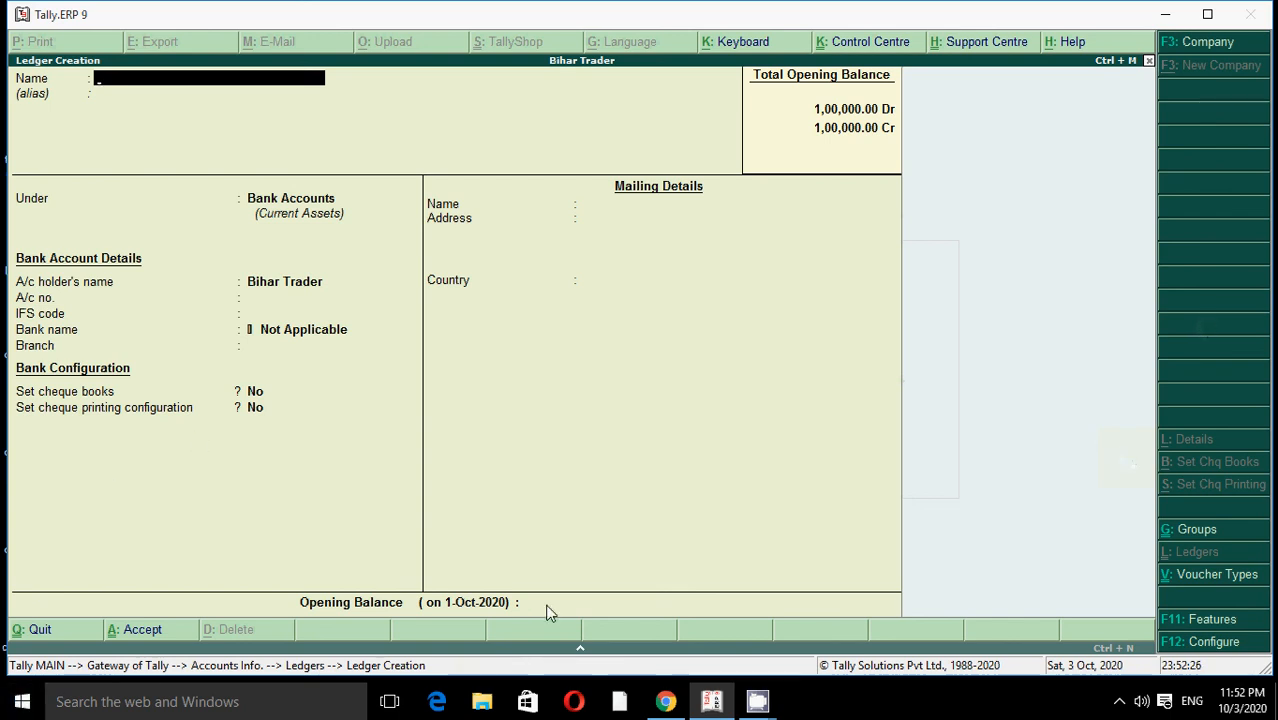
pyautogui.moveTo(761, 709)
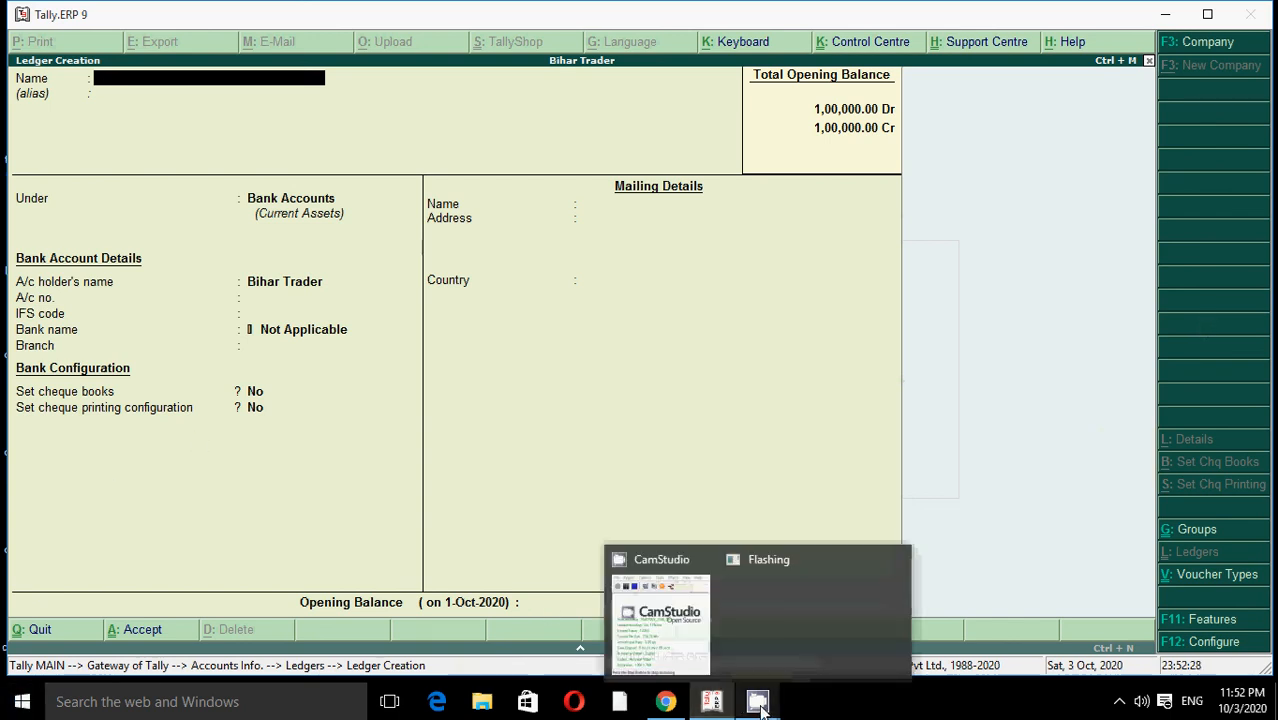
pyautogui.click(1165, 14)
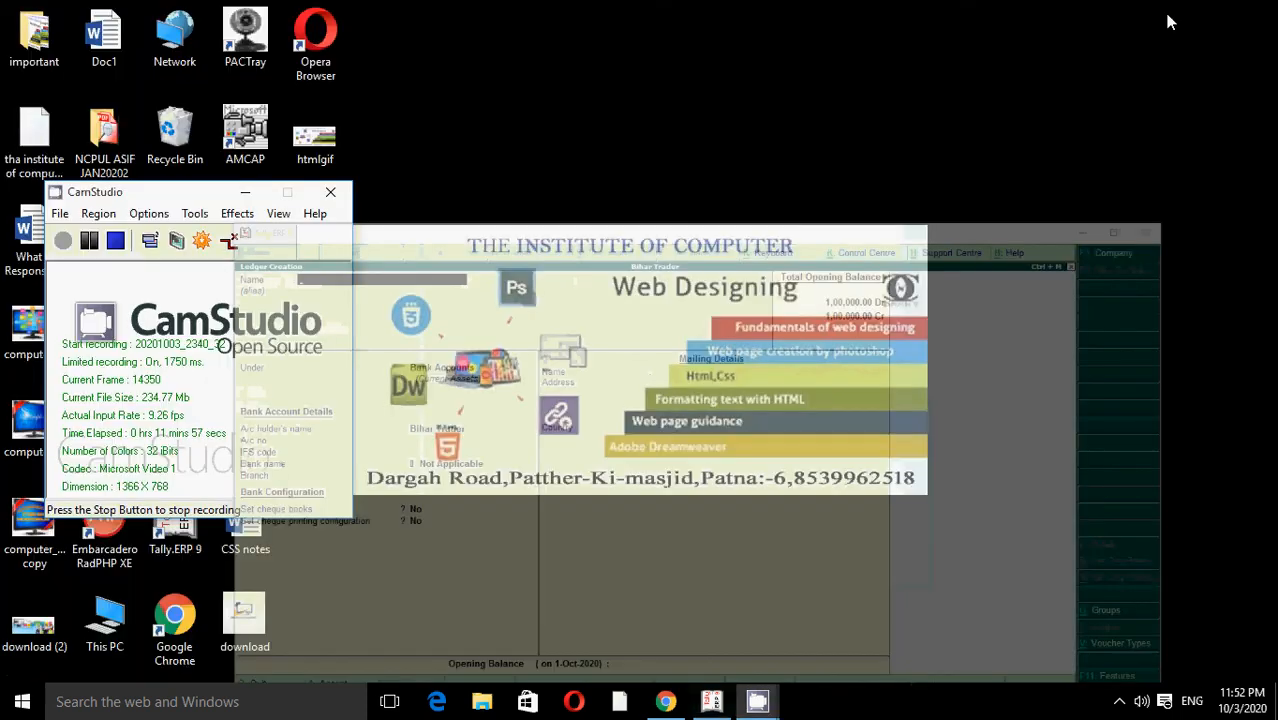